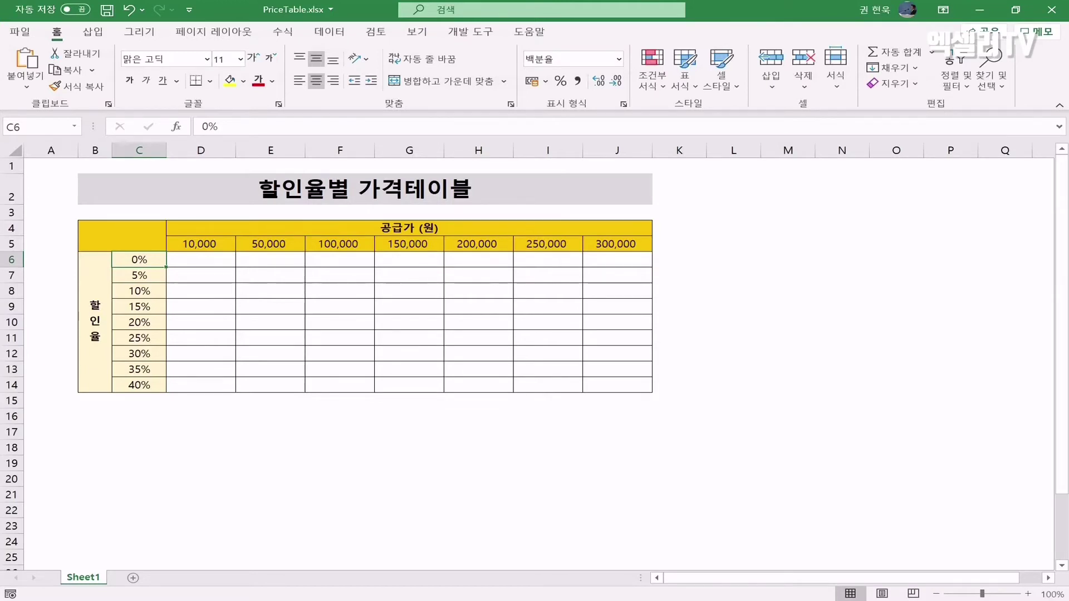
- Handwrite 10000, 50000, 100000 and 300000 in ink under the matching supply prices in the 0% row
left_click(99, 338)
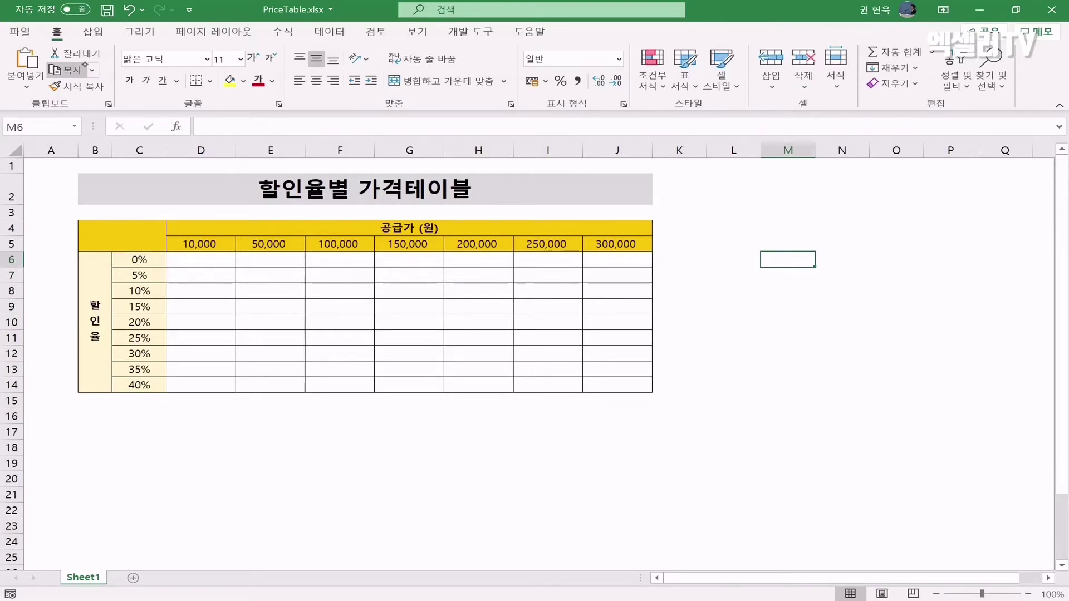
left_click_drag(187, 257, 199, 257)
left_click_drag(212, 256, 312, 263)
left_click_drag(321, 259, 336, 259)
left_click_drag(340, 256, 357, 258)
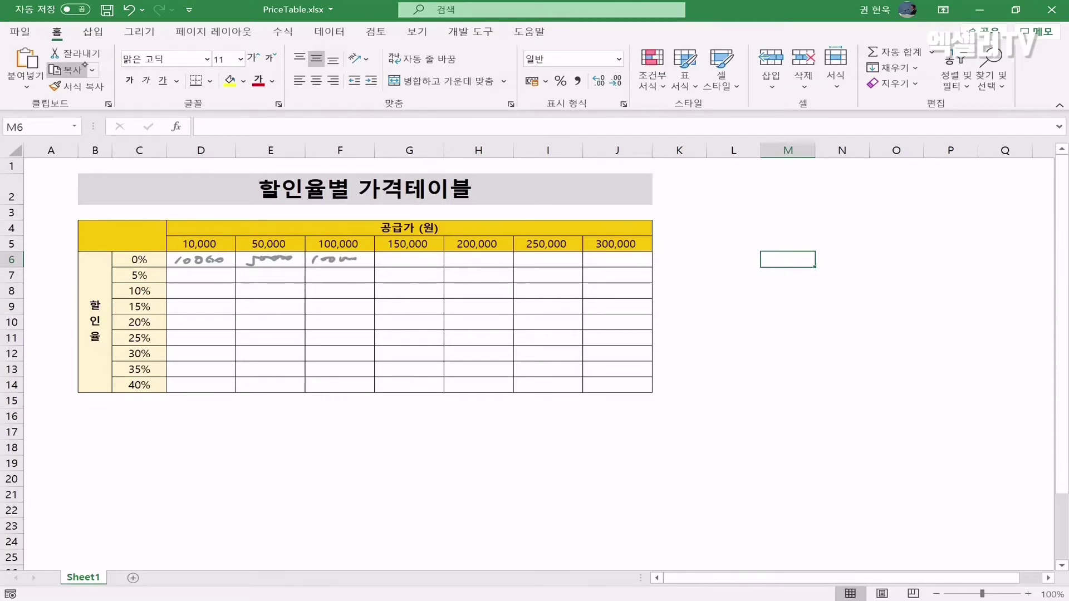
left_click_drag(595, 255, 591, 265)
left_click_drag(601, 260, 623, 262)
left_click_drag(634, 256, 633, 264)
- Handwrite example discounted prices in the 5% row, starting with 9500, and circle the 10,000 header
left_click_drag(189, 271, 192, 281)
left_click_drag(196, 274, 216, 275)
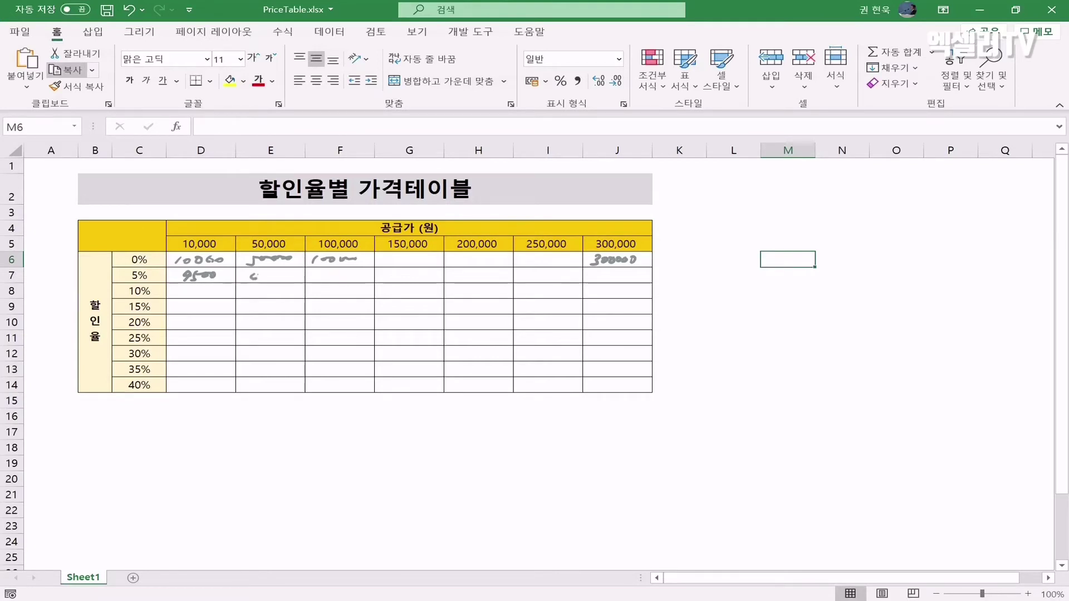
left_click_drag(268, 271, 261, 283)
mouse_move(274, 271)
left_mouse_down()
mouse_move(268, 281)
mouse_move(291, 275)
left_mouse_up()
mouse_move(205, 251)
left_mouse_down()
mouse_move(187, 252)
mouse_move(192, 234)
mouse_move(220, 249)
left_mouse_up()
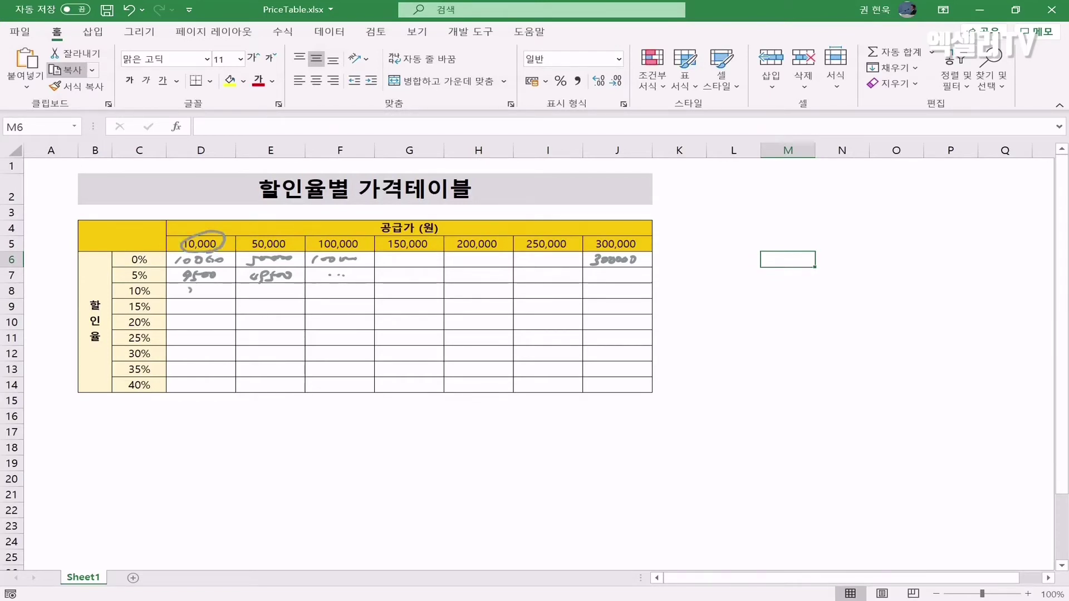
- Handwrite 9000 at 10% and 6000 at 40% in the 10,000 column, and underline the 40% and 300,000 labels
left_click_drag(190, 290, 221, 290)
left_click(197, 322)
left_click_drag(132, 393, 220, 383)
left_click_drag(312, 283, 338, 284)
left_click_drag(600, 253, 632, 252)
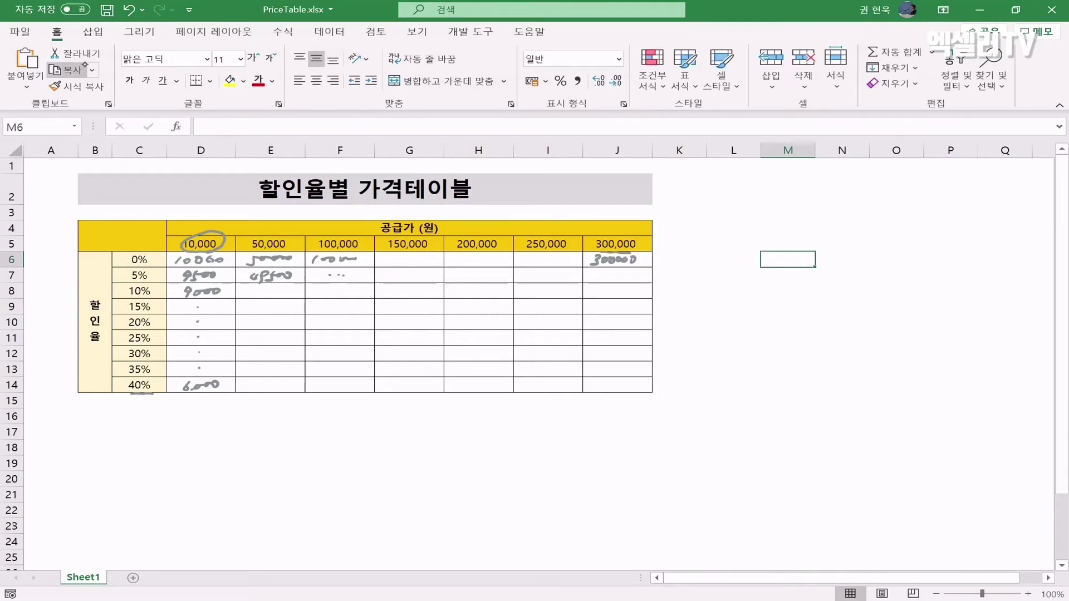
left_click_drag(392, 282, 428, 283)
left_click_drag(591, 390, 633, 386)
- Erase all the handwritten ink from the price table
mouse_move(615, 253)
left_mouse_down()
mouse_move(604, 259)
mouse_move(618, 260)
left_mouse_up()
left_click_drag(592, 385, 626, 386)
mouse_move(202, 385)
left_mouse_down()
mouse_move(196, 251)
mouse_move(264, 277)
mouse_move(351, 259)
mouse_move(315, 260)
left_mouse_up()
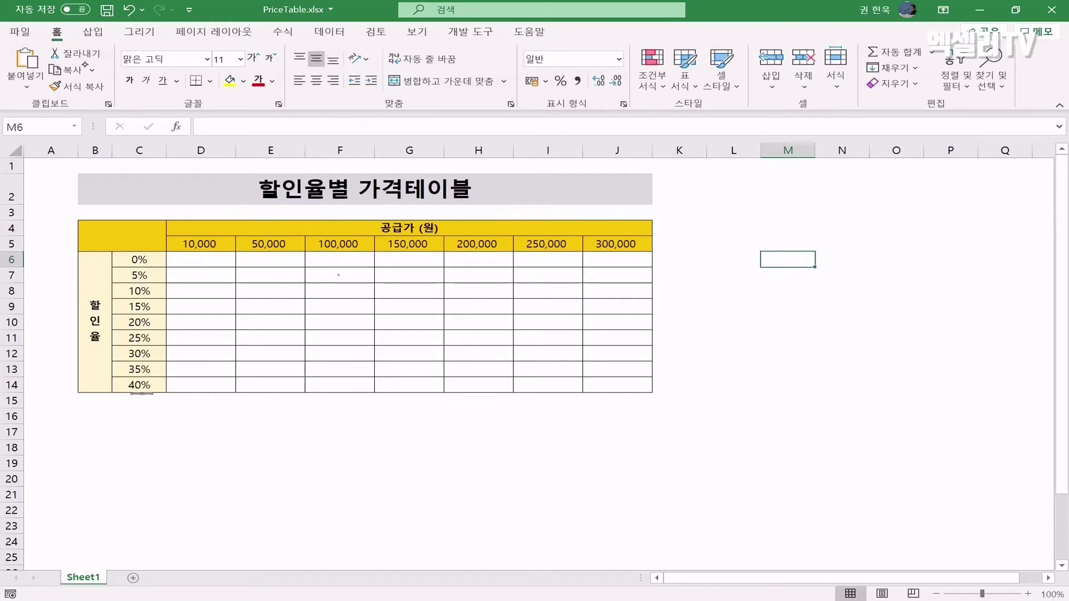
left_click_drag(131, 394, 153, 393)
left_click(338, 274)
- Enter =D5 in cell D6 and fill it across the 0% row to J6
left_click(215, 263)
type("=")
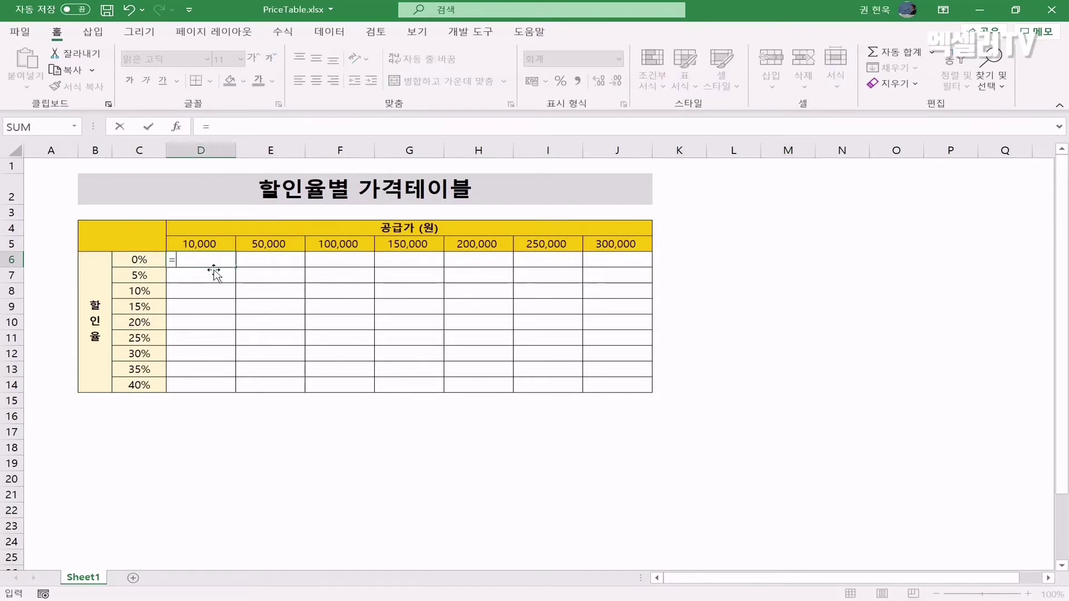
key("Up")
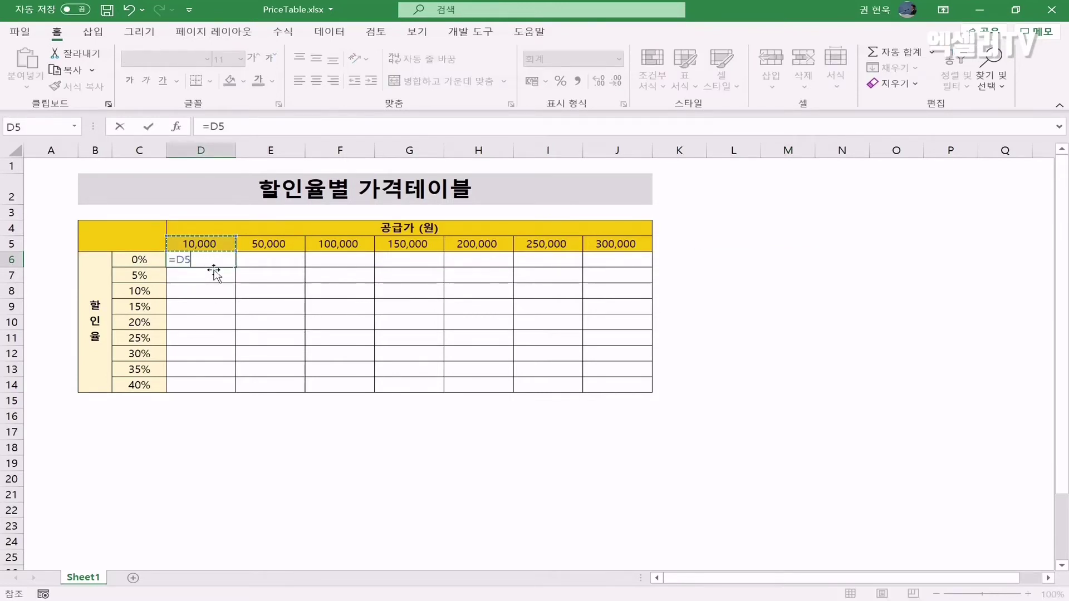
key("Return")
left_click(218, 263)
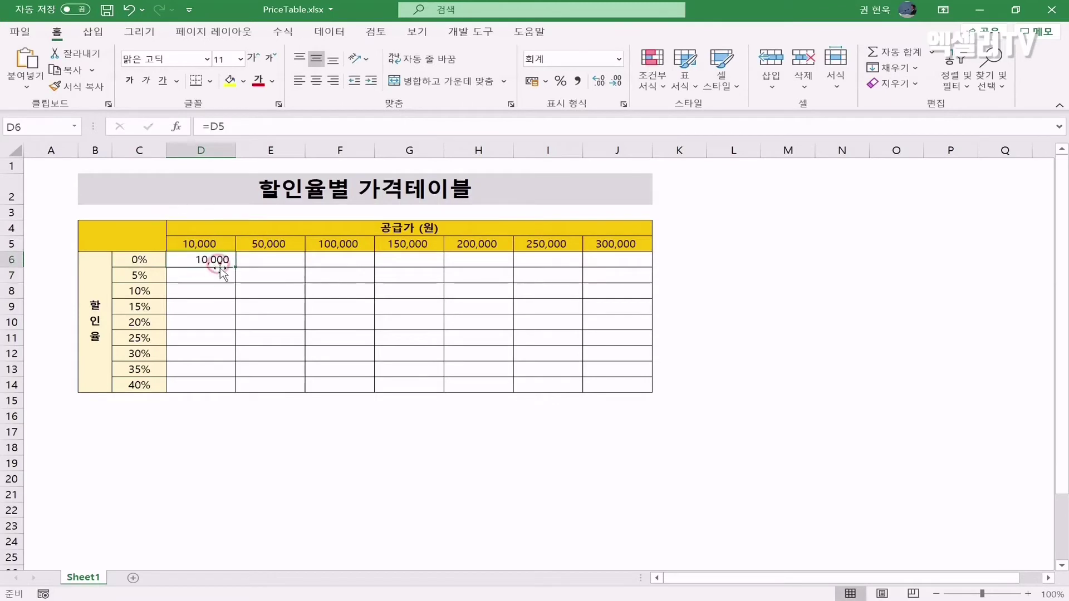
left_click_drag(238, 269, 631, 270)
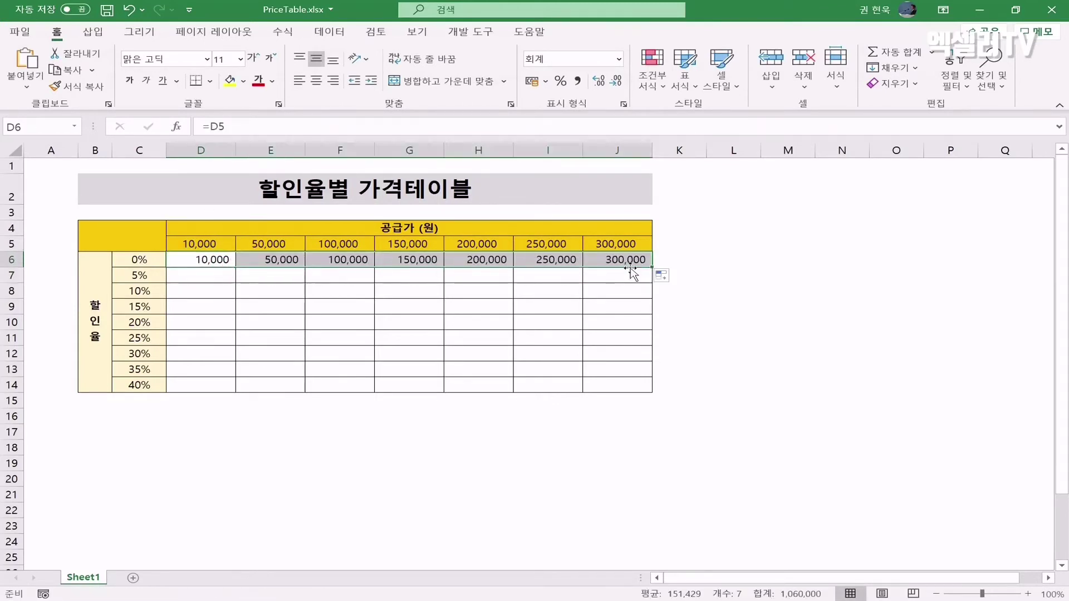
- Enter the discounted price formula =D5*(1-C7) in cell D7
left_click(199, 276)
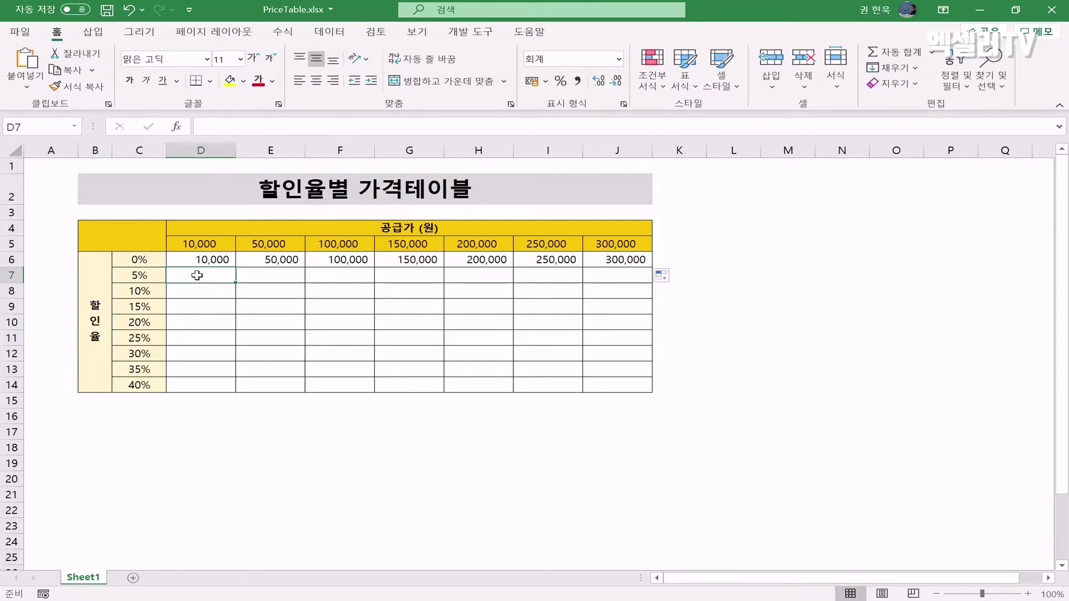
type("=")
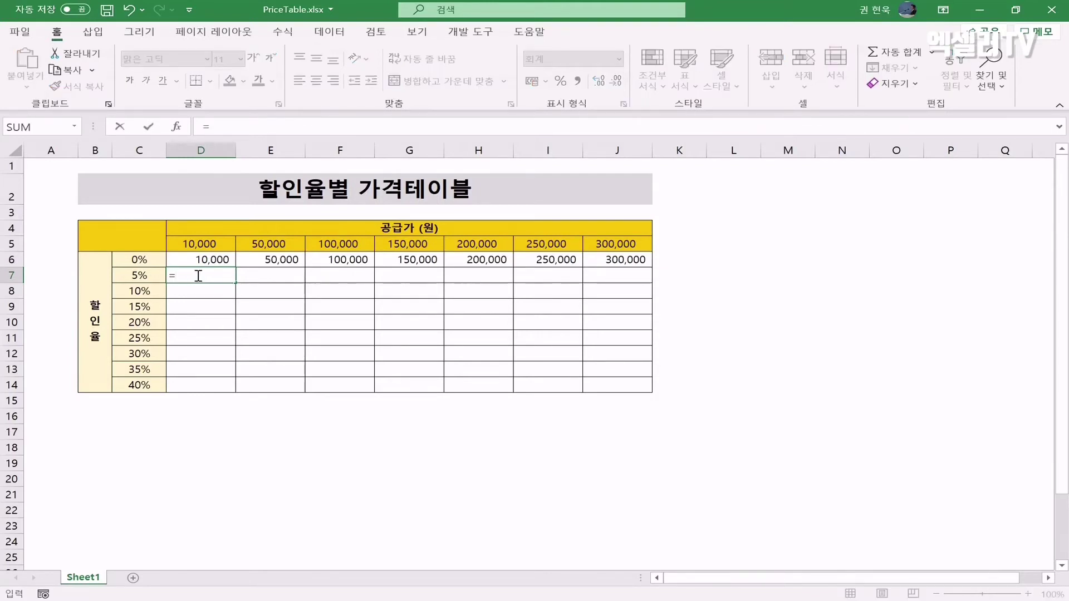
key("Up")
key("Up")
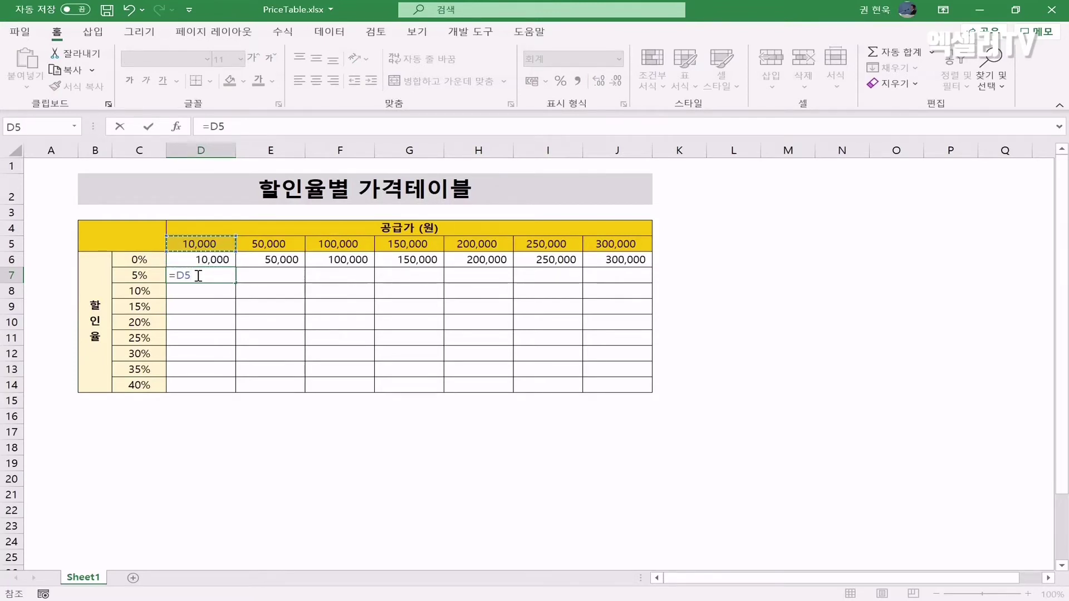
type("*(1-")
left_click(142, 274)
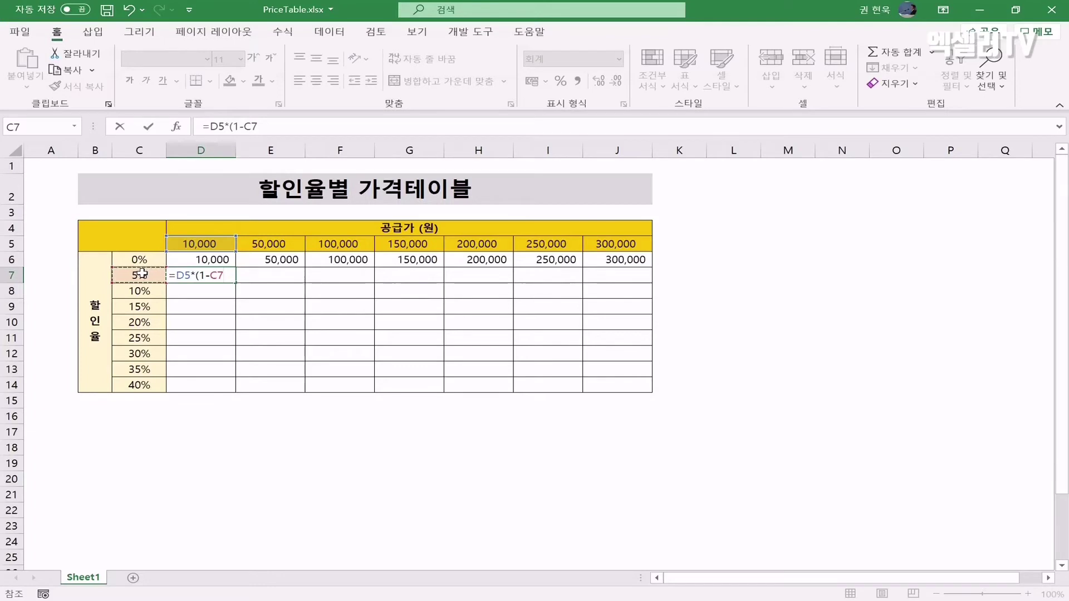
type(")")
key("Return")
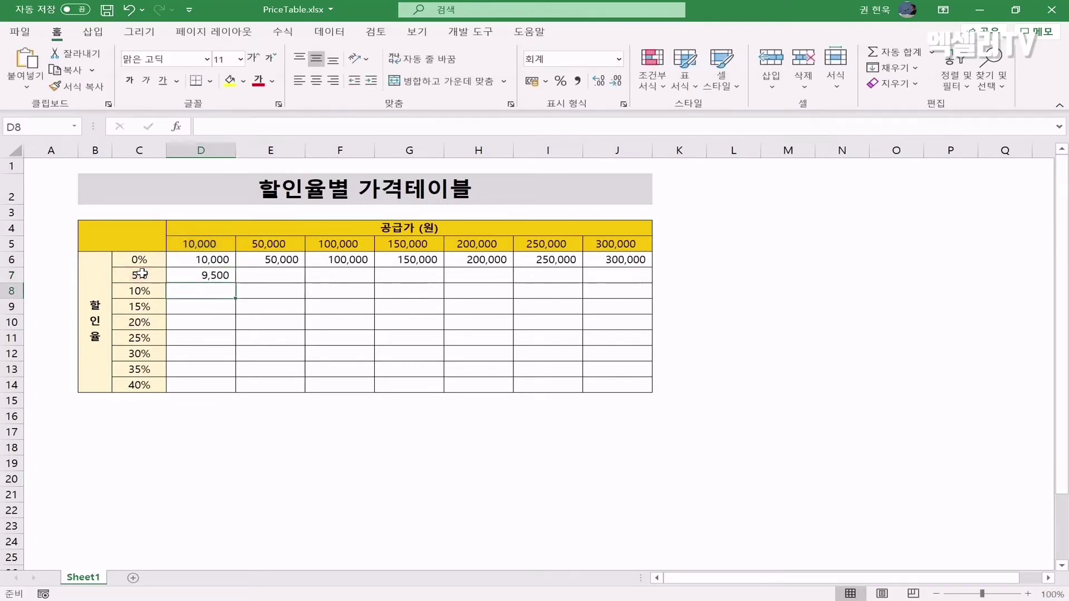
left_click(212, 275)
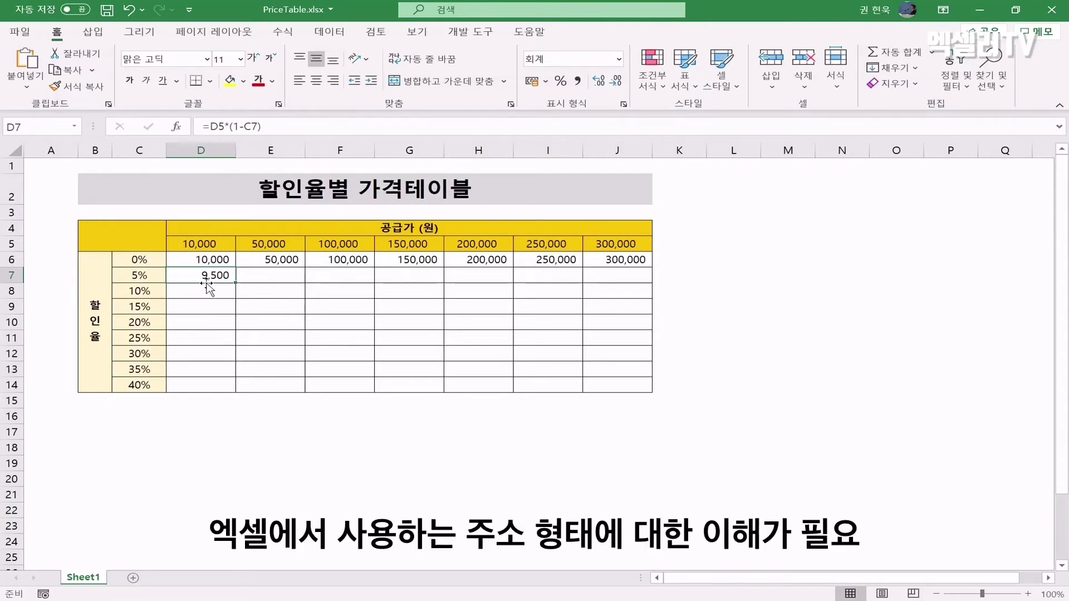
- Handwrite 주소 in ink beside the table and draw a three-branch bracket after it
left_click_drag(720, 286, 718, 298)
mouse_move(727, 288)
left_mouse_down()
mouse_move(743, 289)
mouse_move(731, 317)
mouse_move(737, 306)
left_mouse_up()
mouse_move(744, 291)
left_mouse_down()
mouse_move(760, 293)
mouse_move(745, 313)
left_mouse_up()
left_click_drag(737, 315, 759, 313)
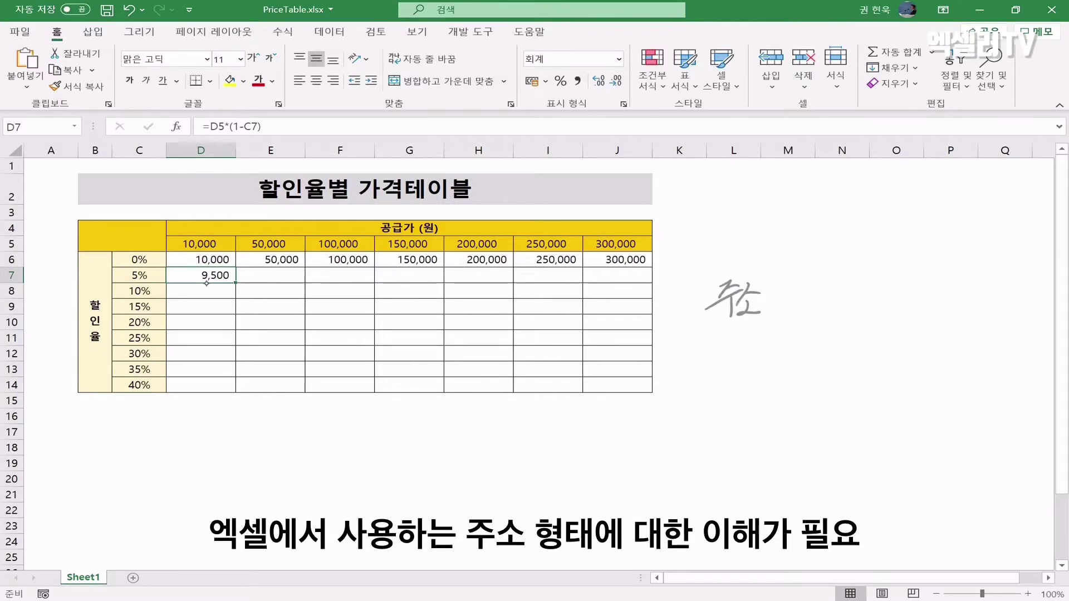
mouse_move(783, 251)
left_mouse_down()
mouse_move(769, 265)
mouse_move(769, 364)
mouse_move(797, 381)
left_mouse_up()
left_click_drag(769, 309, 785, 309)
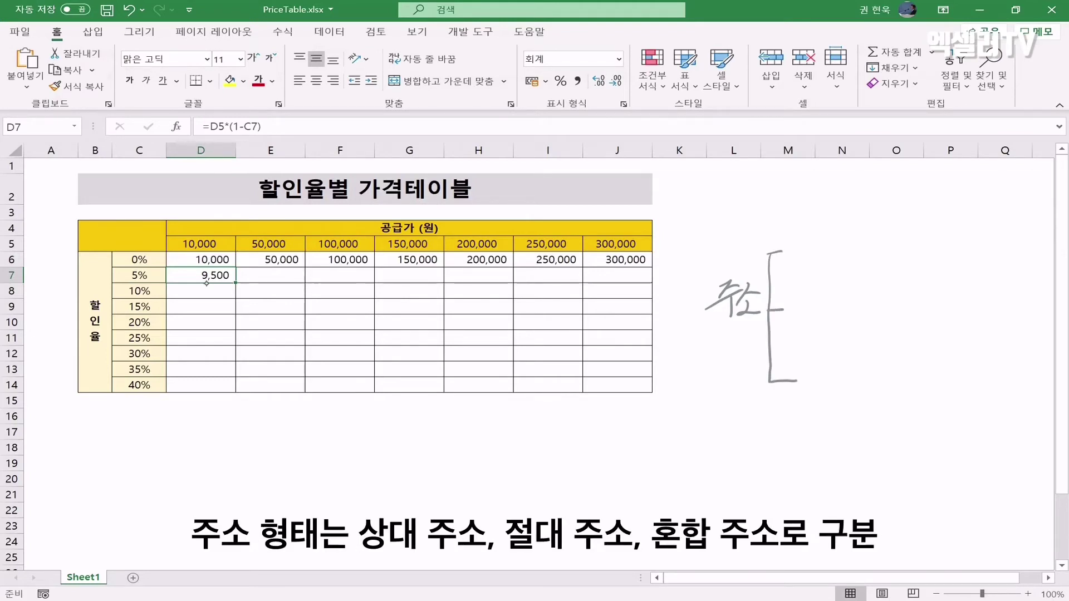
- Label the three bracket branches by hand as 상대주소, 혼합주소 and 절대주소, from upper to lower
mouse_move(797, 241)
left_mouse_down()
mouse_move(788, 255)
mouse_move(803, 253)
mouse_move(800, 263)
mouse_move(833, 265)
mouse_move(845, 252)
mouse_move(874, 263)
left_mouse_up()
mouse_move(802, 364)
left_mouse_down()
mouse_move(808, 376)
mouse_move(818, 368)
left_mouse_up()
mouse_move(819, 358)
left_mouse_down()
mouse_move(822, 387)
mouse_move(837, 379)
left_mouse_up()
left_click_drag(835, 366, 845, 384)
mouse_move(849, 366)
left_mouse_down()
mouse_move(871, 370)
mouse_move(863, 386)
left_mouse_up()
left_click_drag(869, 373, 890, 368)
left_click_drag(869, 384, 891, 381)
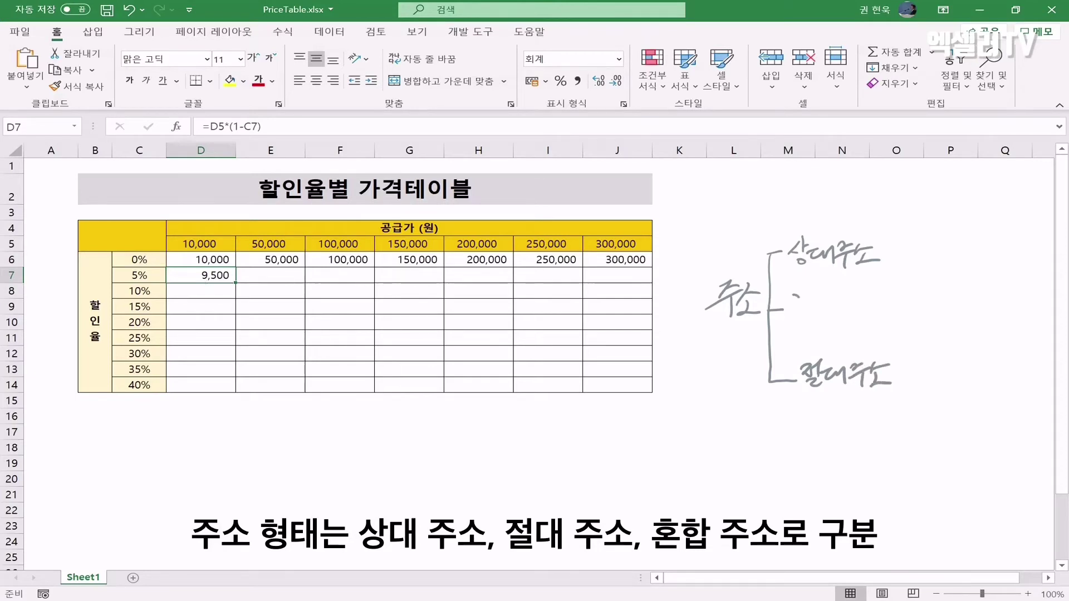
mouse_move(788, 300)
left_mouse_down()
mouse_move(813, 321)
mouse_move(846, 307)
left_mouse_up()
mouse_move(832, 312)
left_mouse_down()
mouse_move(850, 305)
mouse_move(841, 323)
left_mouse_up()
left_click_drag(852, 296, 871, 312)
left_click_drag(853, 318, 880, 311)
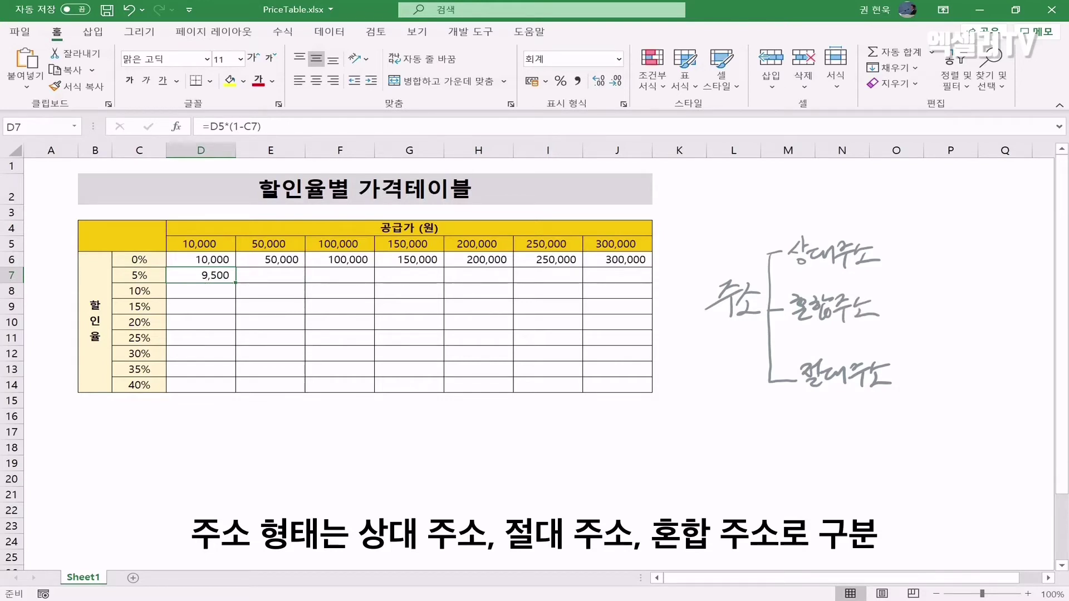
- Handwrite the examples A1, A2, … beside 상대주소 and $A$1 beside 절대주소
mouse_move(910, 264)
left_mouse_down()
mouse_move(918, 238)
mouse_move(922, 261)
mouse_move(974, 256)
left_mouse_up()
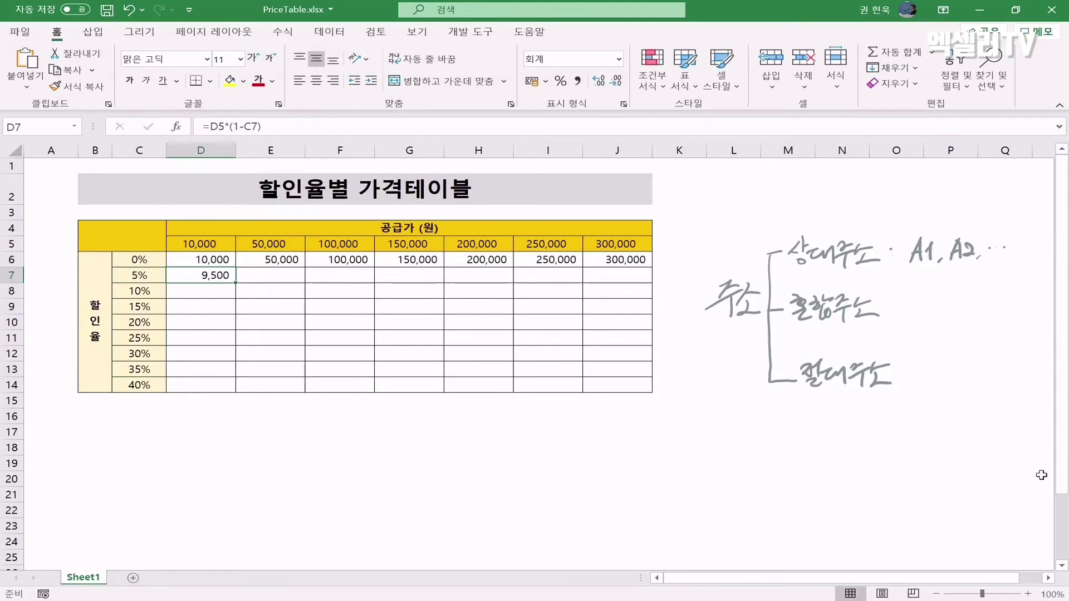
left_click(1016, 245)
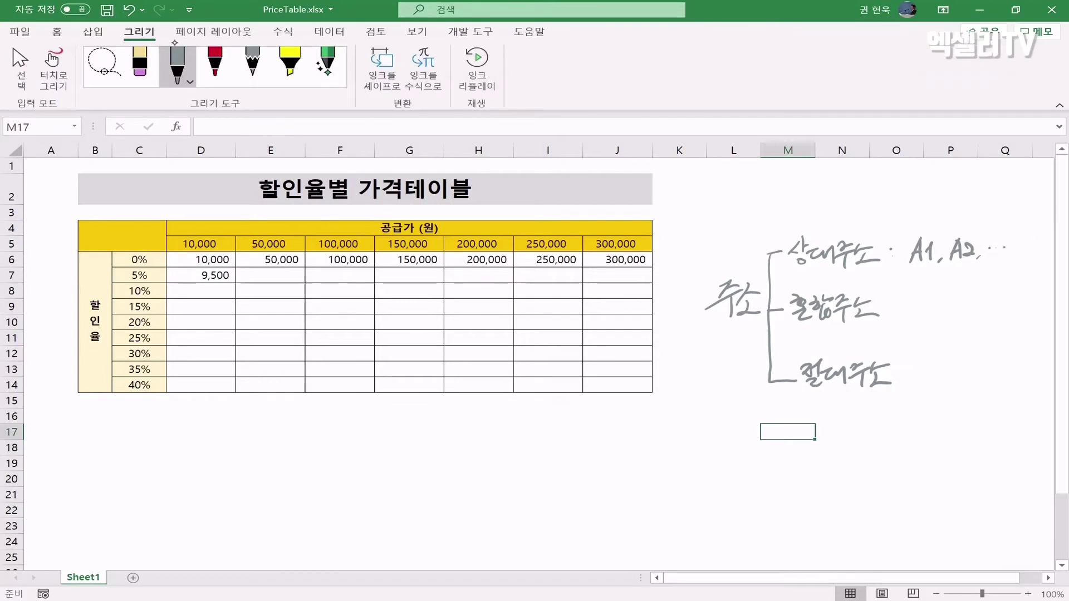
left_click(898, 372)
left_click(899, 381)
mouse_move(924, 362)
left_mouse_down()
mouse_move(915, 378)
mouse_move(959, 380)
left_mouse_up()
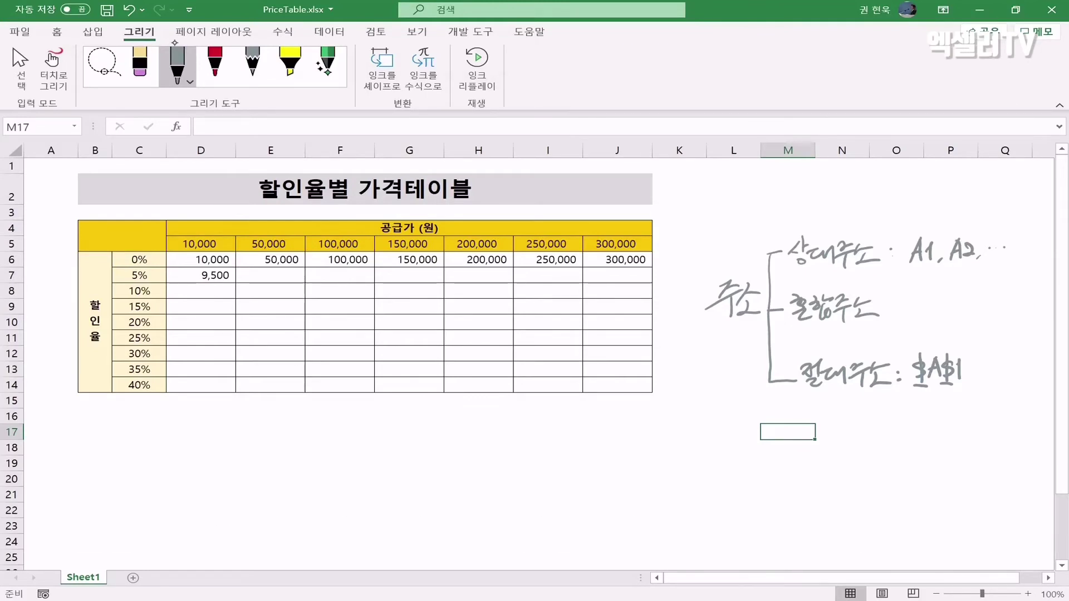
- Split 혼합주소 into two hand-drawn branches labelled 행고정 and 열고정
mouse_move(897, 291)
left_mouse_down()
mouse_move(886, 314)
mouse_move(902, 327)
left_mouse_up()
mouse_move(902, 282)
left_mouse_down()
mouse_move(922, 302)
mouse_move(946, 295)
left_mouse_up()
left_click_drag(946, 284, 955, 300)
mouse_move(945, 301)
left_mouse_down()
mouse_move(956, 306)
mouse_move(911, 328)
mouse_move(916, 320)
left_mouse_up()
left_click_drag(918, 315, 923, 329)
mouse_move(907, 330)
left_mouse_down()
mouse_move(924, 340)
mouse_move(936, 331)
mouse_move(927, 338)
left_mouse_up()
left_click_drag(923, 338, 938, 337)
left_click_drag(936, 323, 950, 334)
left_click_drag(952, 322, 958, 342)
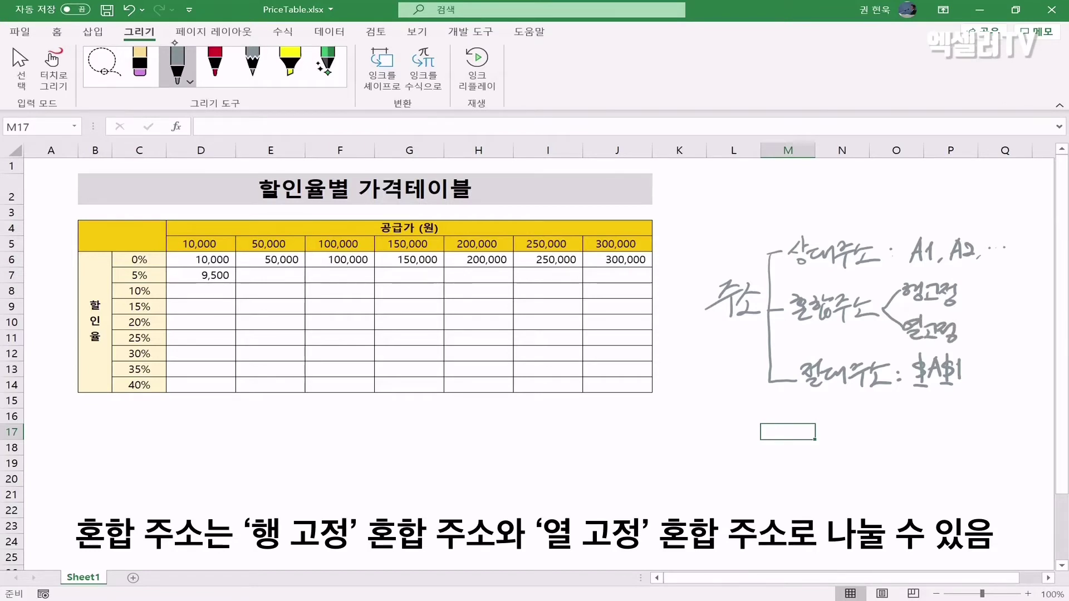
- Handwrite the example A$1 beside 행고정 and $A1 beside 열고정
left_click(969, 293)
left_click(969, 299)
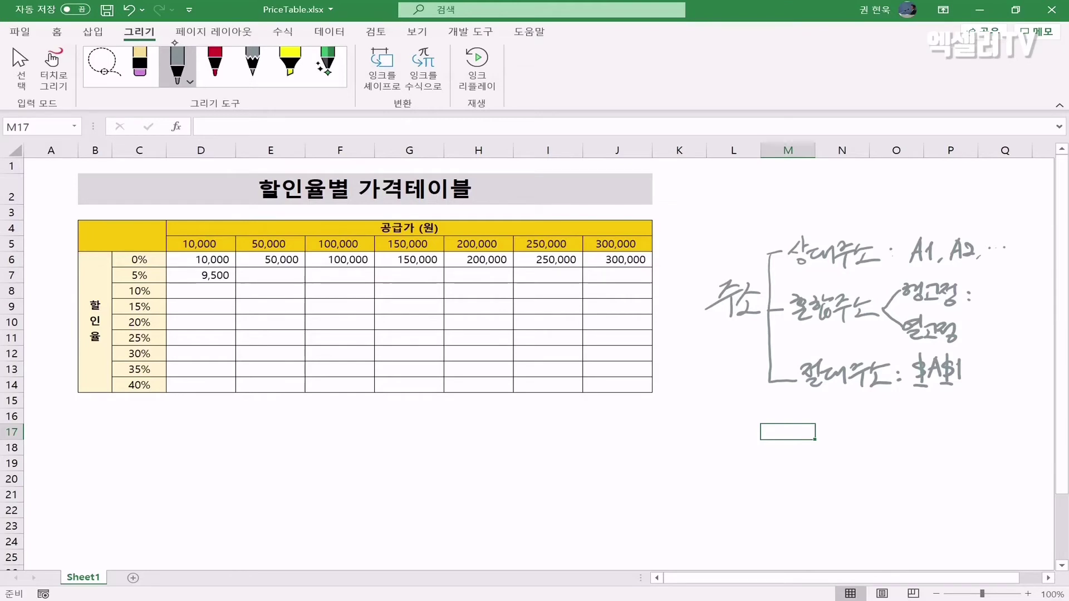
left_click_drag(978, 301, 990, 299)
left_click_drag(980, 293, 1017, 307)
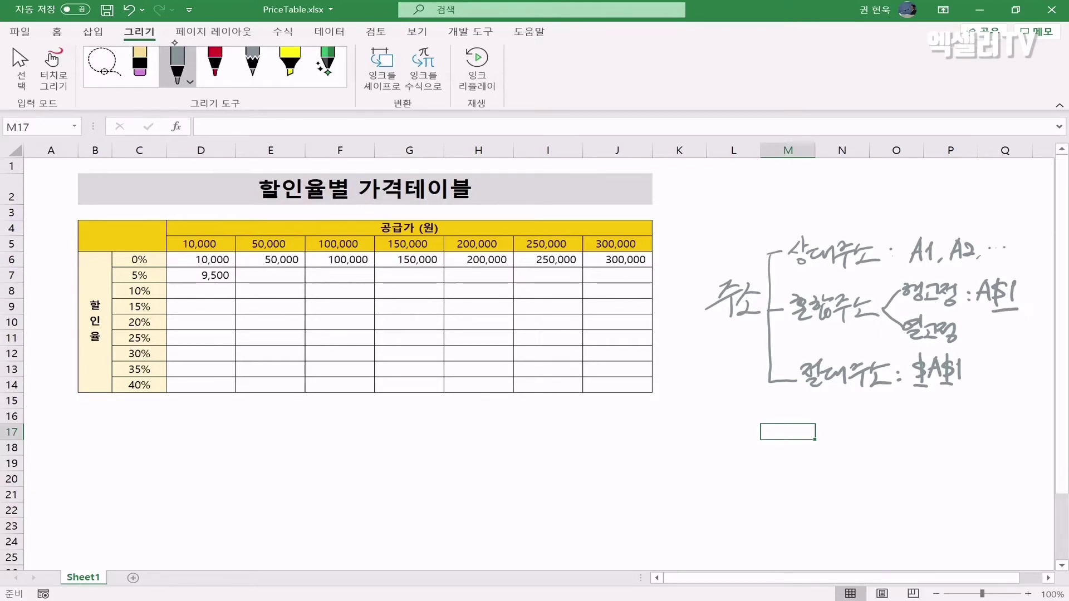
left_click(965, 331)
mouse_move(986, 327)
left_mouse_down()
mouse_move(978, 343)
mouse_move(1006, 348)
left_mouse_up()
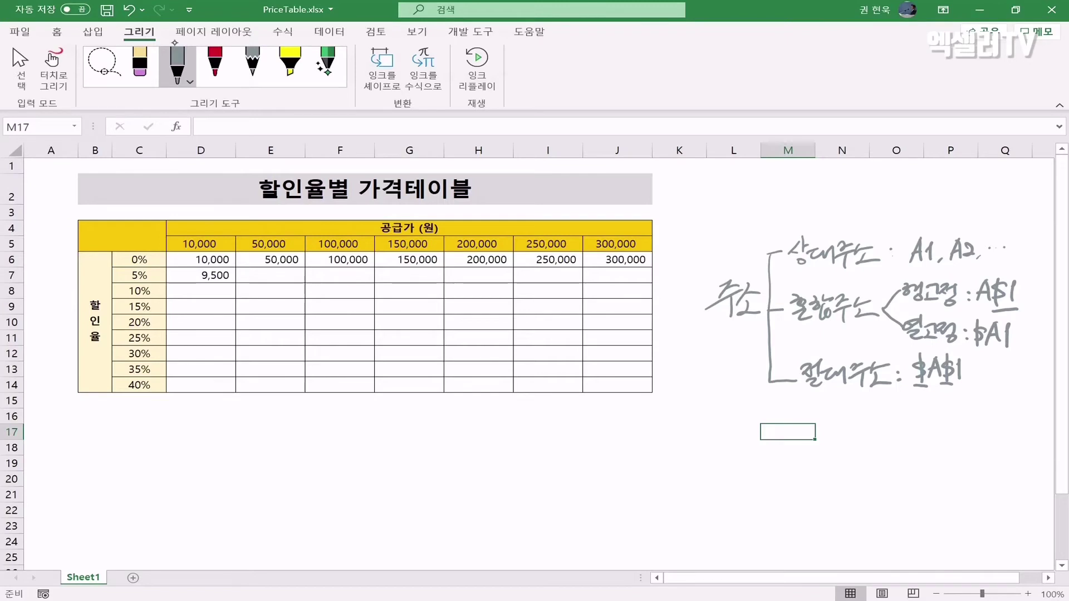
- Handwrite $A2 and $A3 beneath the $A1 example, followed by vertical continuation dots
left_click_drag(1006, 357, 1000, 371)
mouse_move(1009, 366)
left_mouse_down()
mouse_move(1017, 355)
mouse_move(1031, 366)
left_mouse_up()
mouse_move(1005, 379)
left_mouse_down()
mouse_move(998, 392)
mouse_move(1014, 385)
left_mouse_up()
left_click_drag(1018, 377, 1008, 415)
left_click(1008, 403)
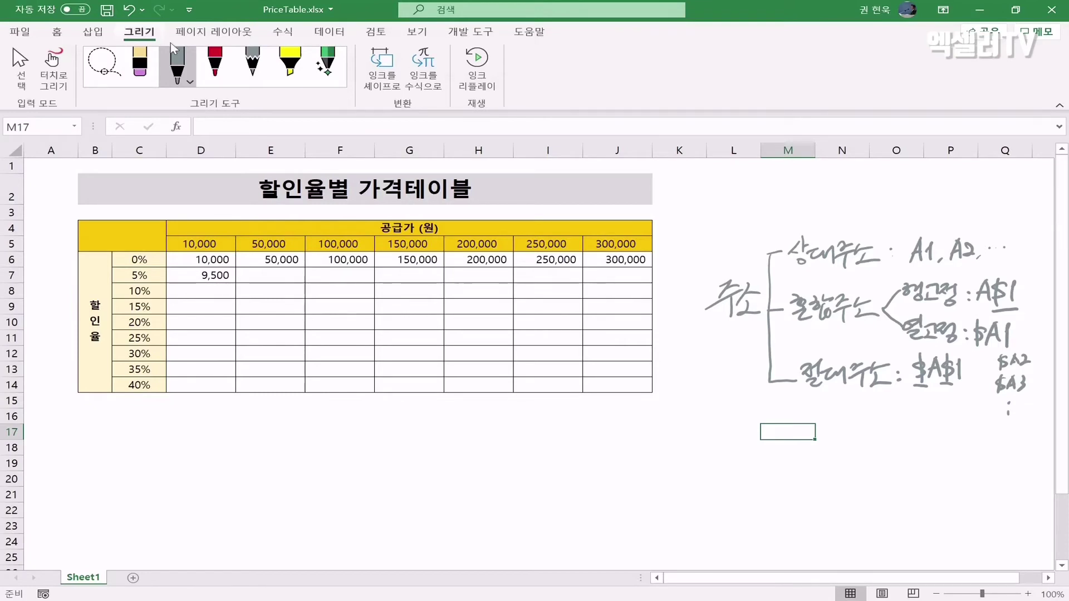
- Change the formula in D7 to =D$5*(1-$C7) and fill it across the 5% row to J7
left_click(206, 279)
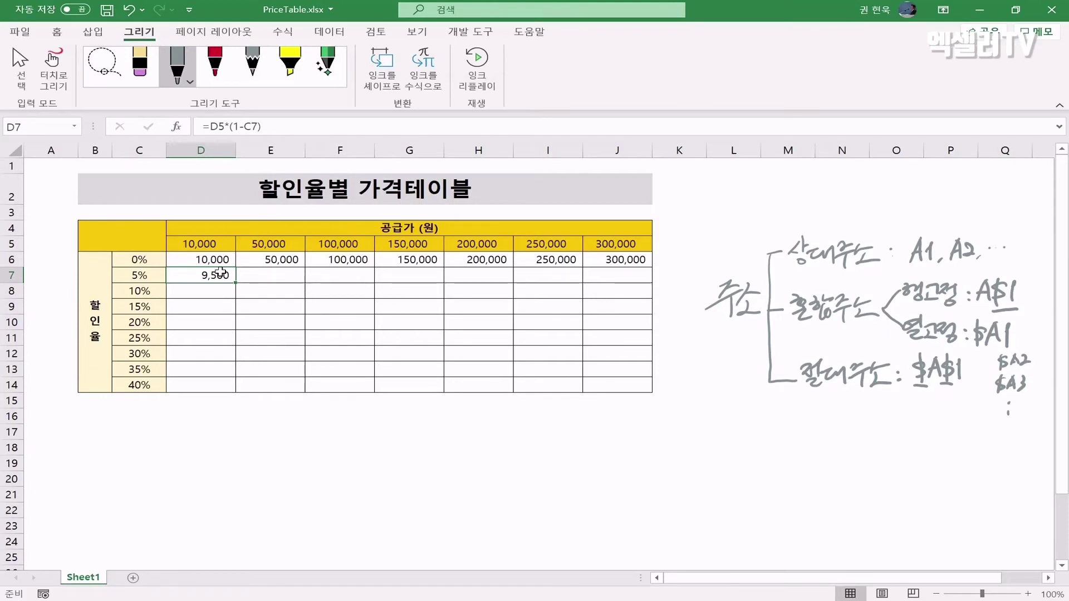
left_click(218, 127)
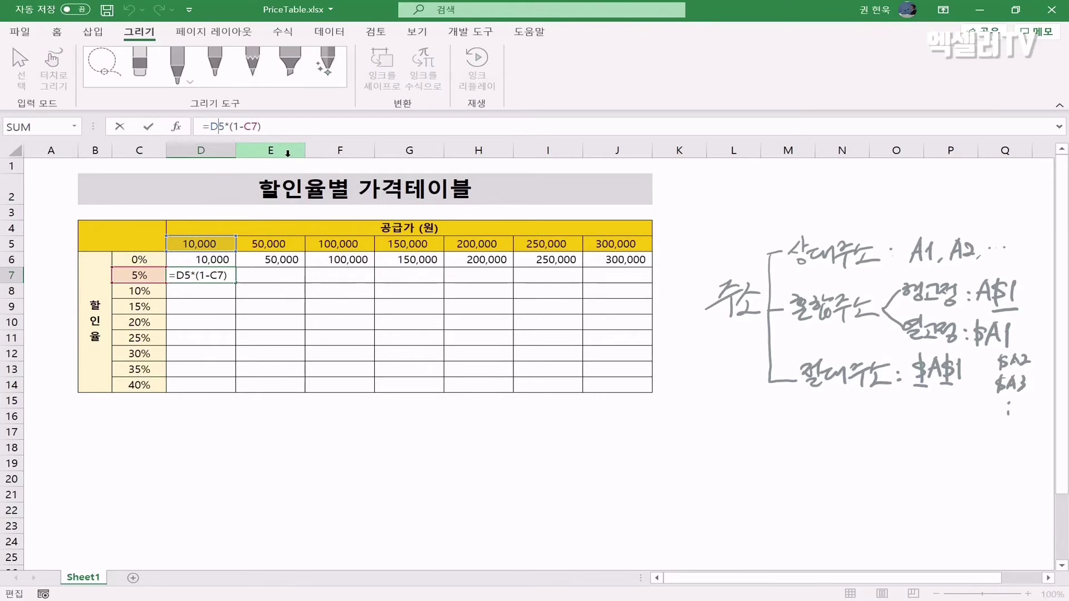
type("$")
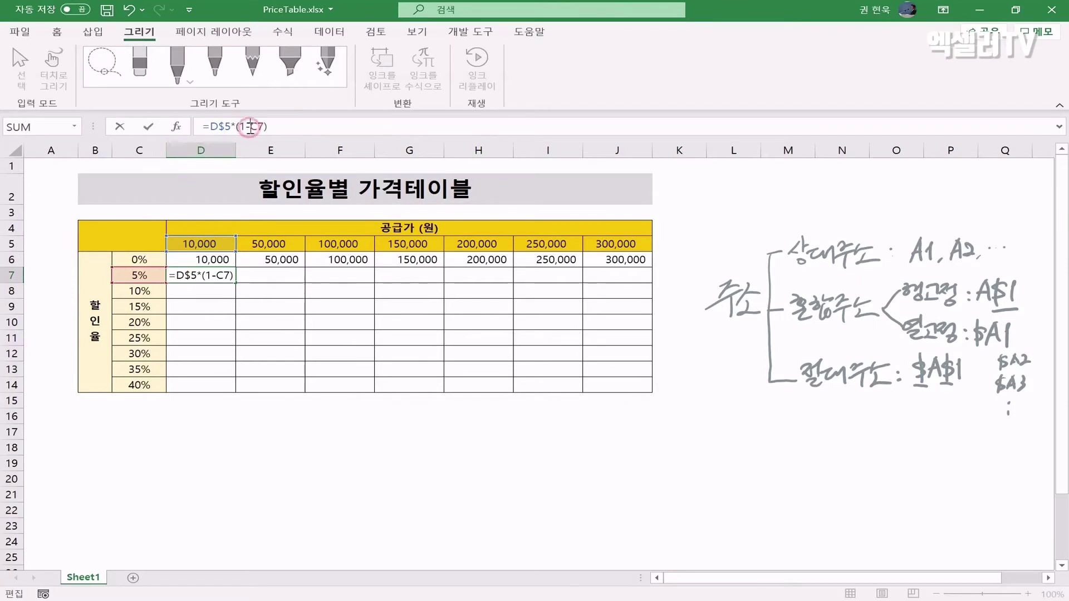
type("$")
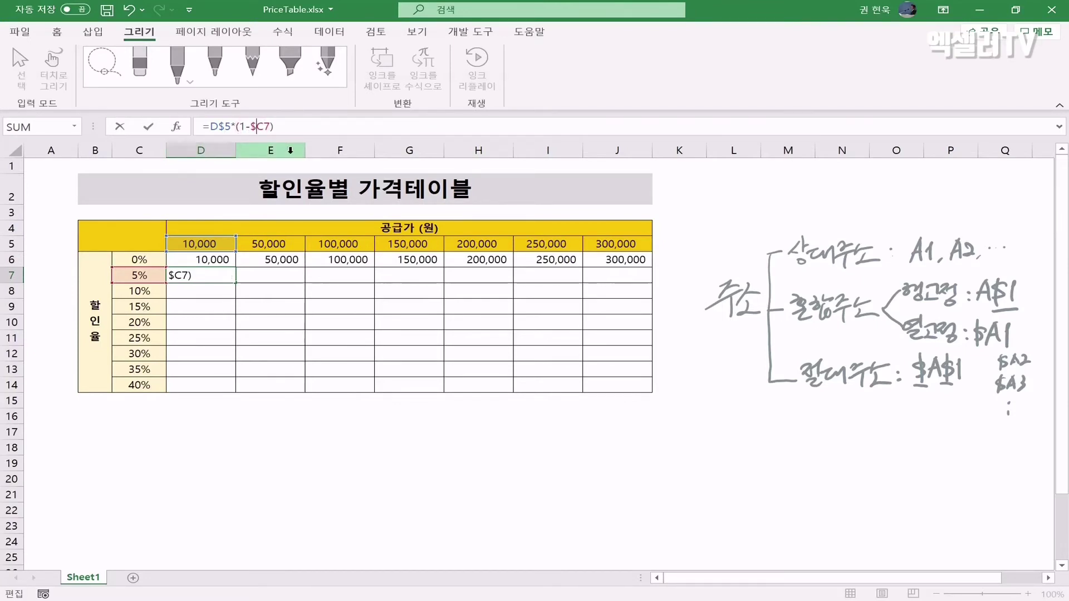
key("Return")
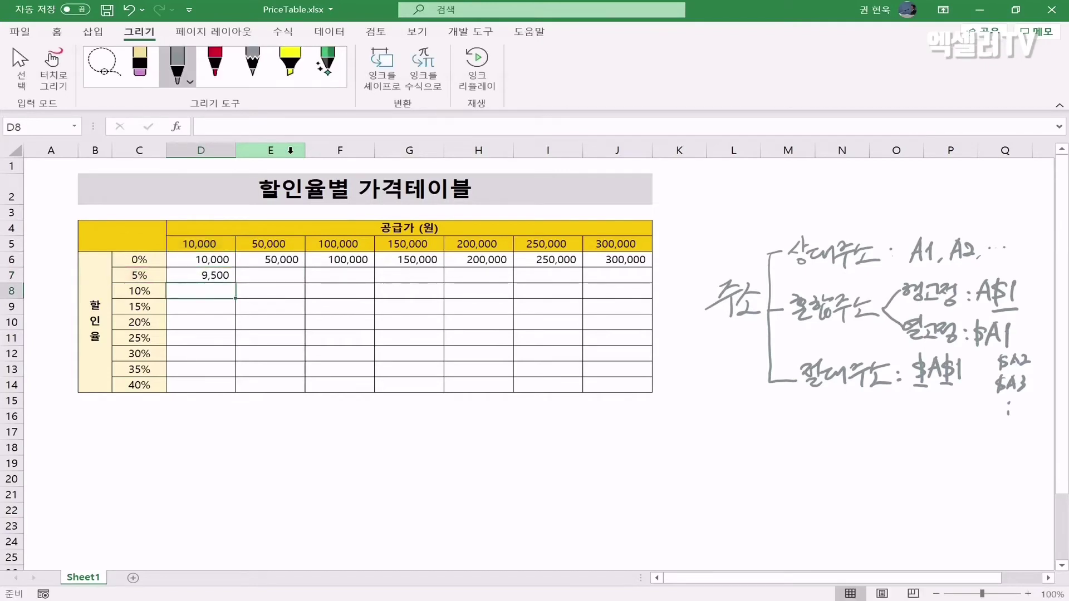
left_click(219, 273)
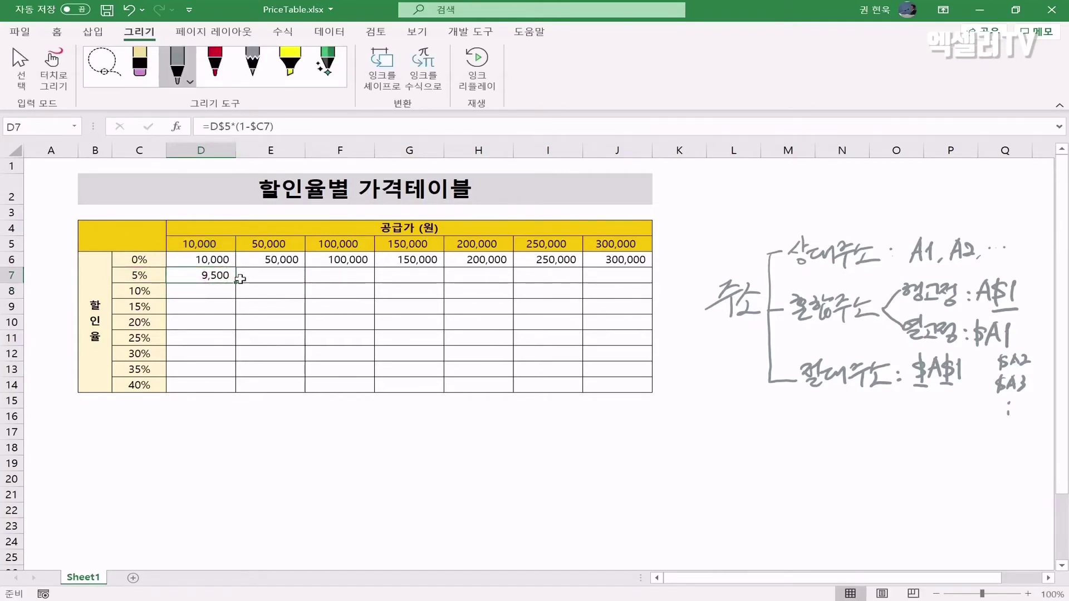
left_click_drag(235, 282, 633, 276)
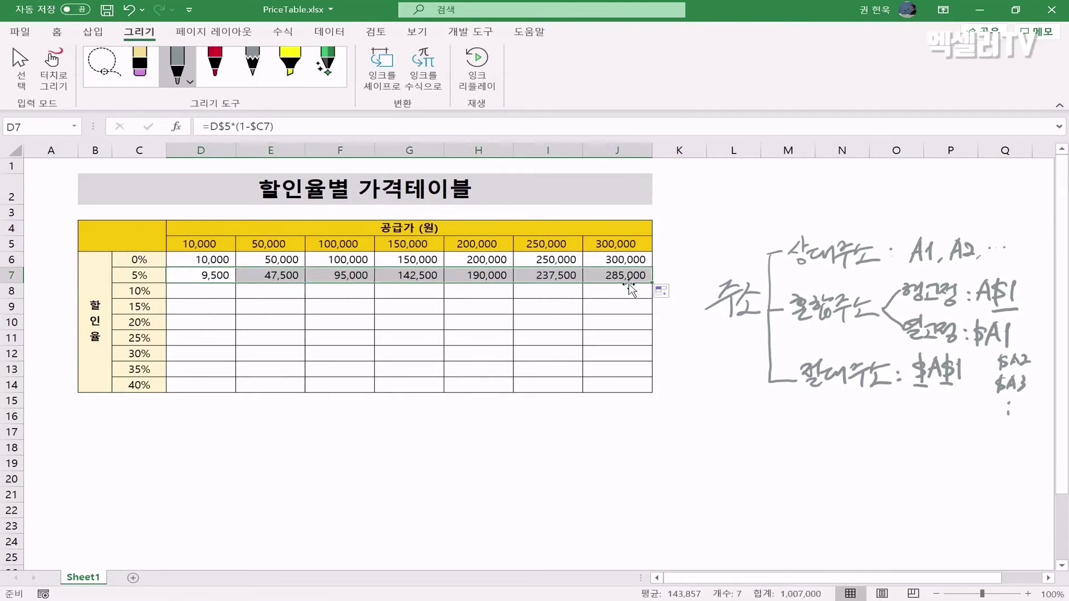
- Fill the 5% row formulas in D7:J7 down to the 40% row, and check the formulas in D6 and D7
left_click_drag(649, 282, 630, 387)
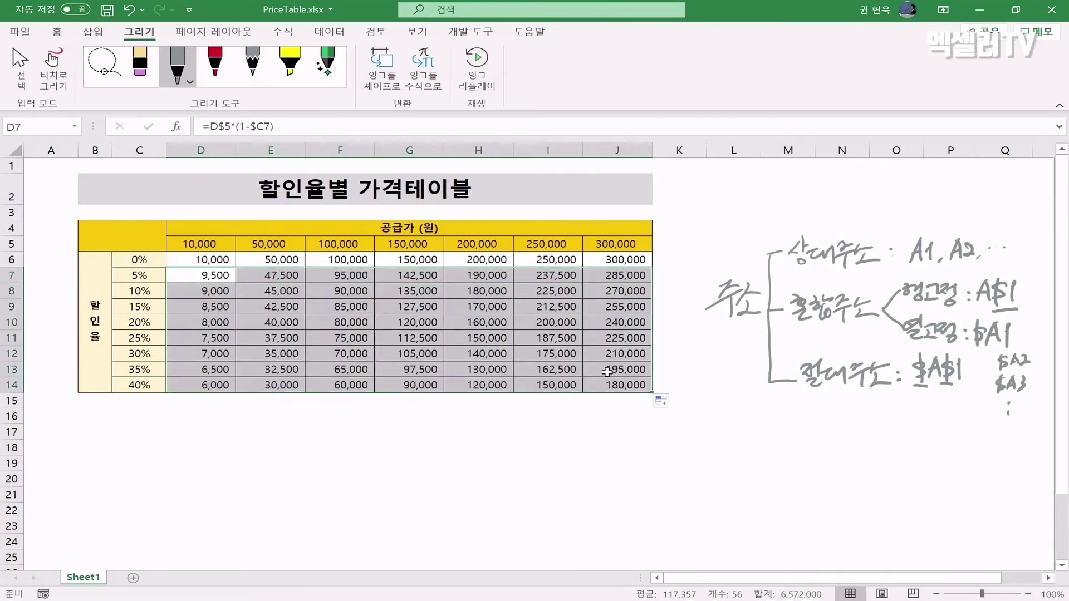
left_click(221, 259)
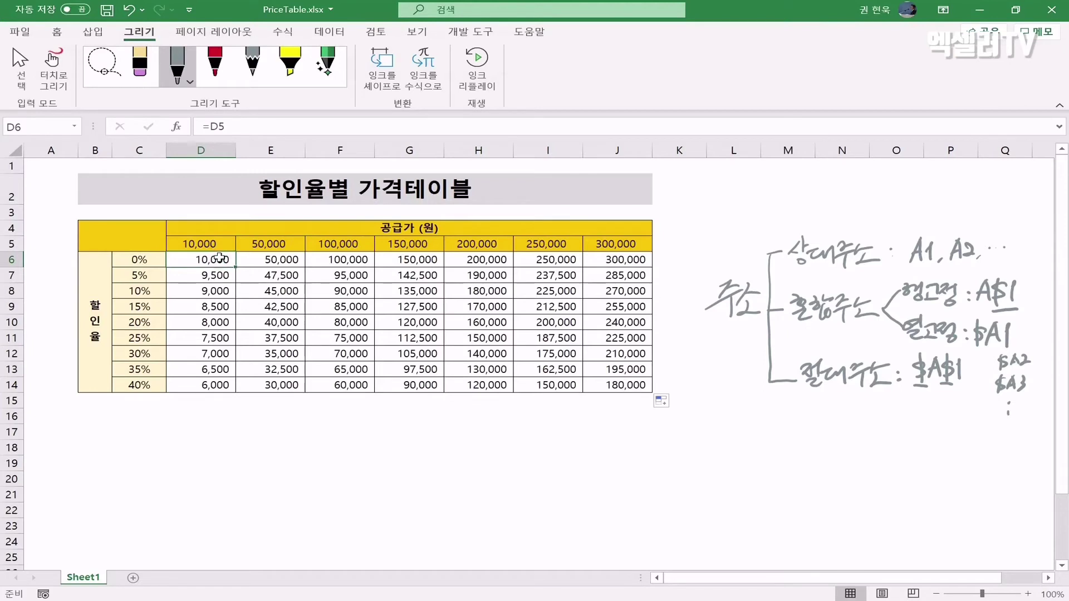
left_click(212, 274)
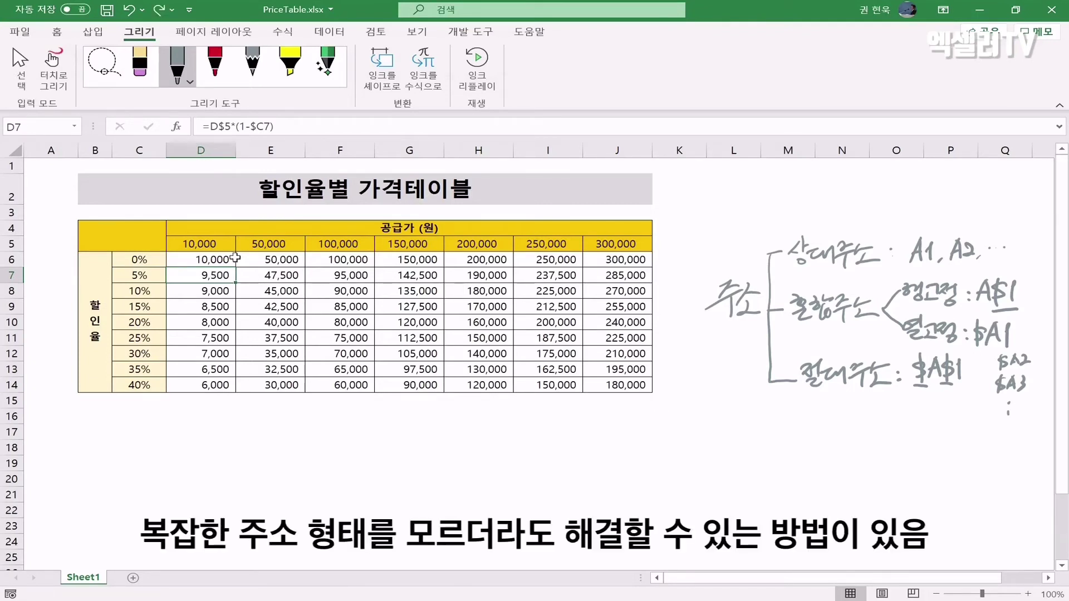
- Draw an ink loop around the whole handwritten 주소 outline
mouse_move(884, 421)
left_mouse_down()
mouse_move(807, 424)
mouse_move(690, 267)
mouse_move(979, 192)
mouse_move(1049, 302)
mouse_move(1024, 406)
mouse_move(879, 421)
left_mouse_up()
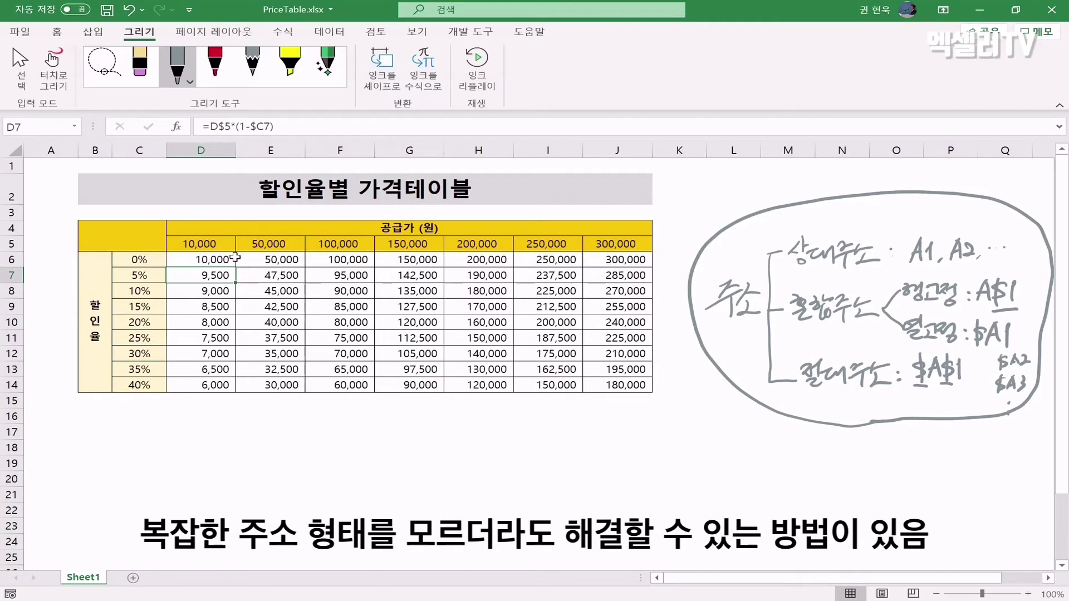
- Copy the price table B4:J14 without its title and paste it at B18
left_click_drag(94, 243, 478, 385)
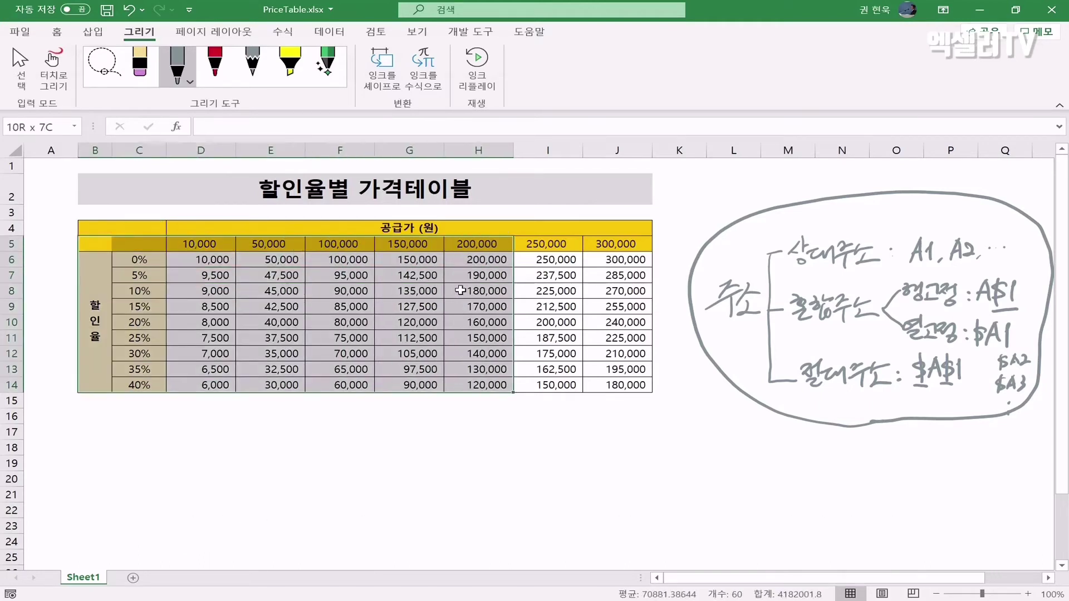
left_click_drag(100, 232, 618, 385)
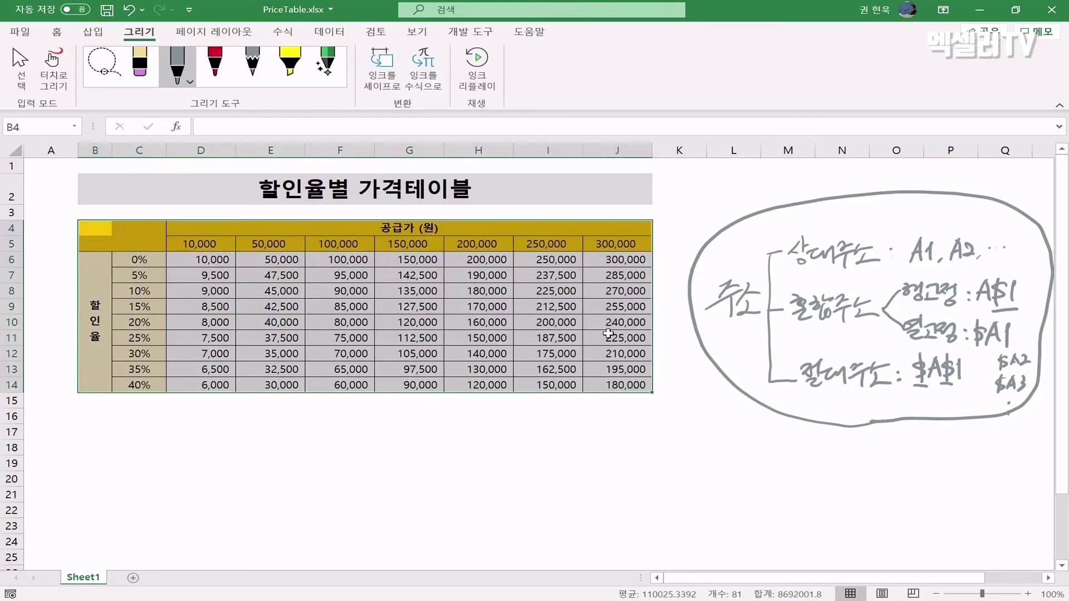
key("ctrl+c")
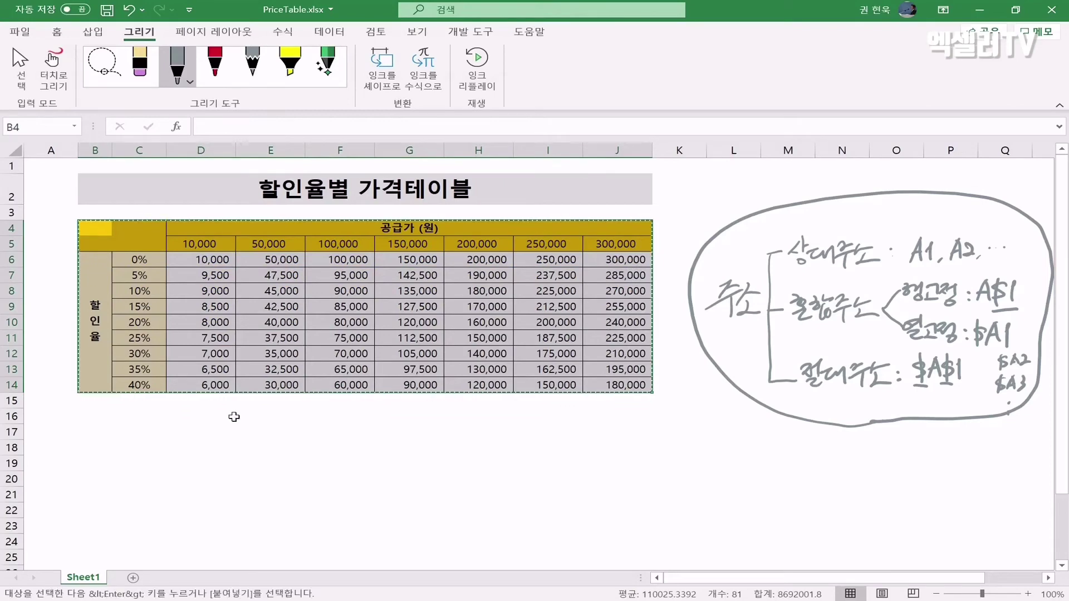
left_click(89, 447)
key("ctrl+v")
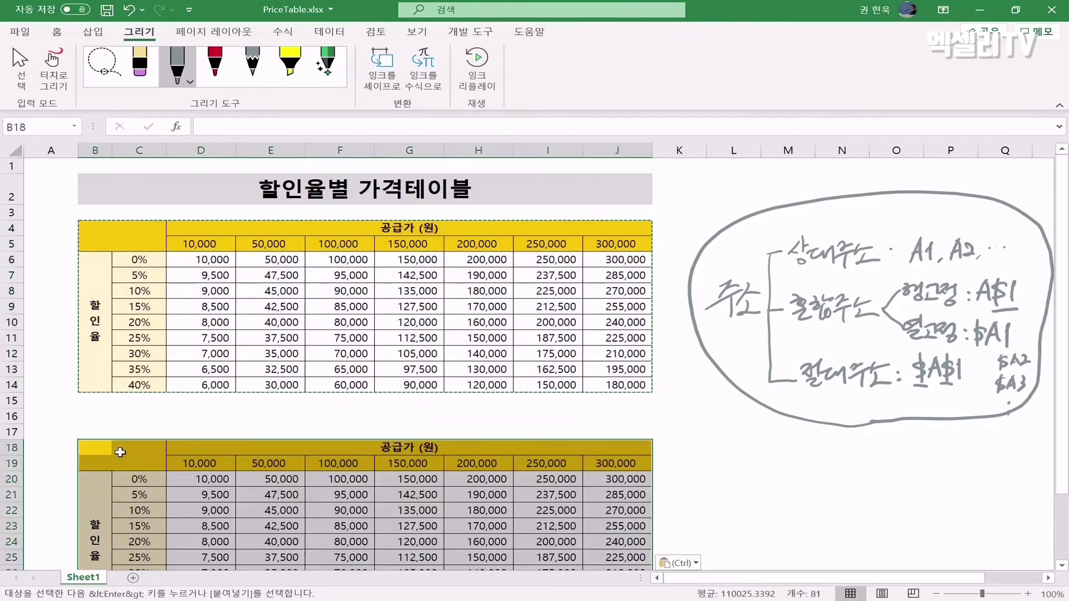
- Clear the calculated prices in D20:J28 of the copied table, keeping its supply prices and discount rates
scroll(136, 447, "down", 2)
left_click_drag(200, 371, 599, 489)
key("Delete")
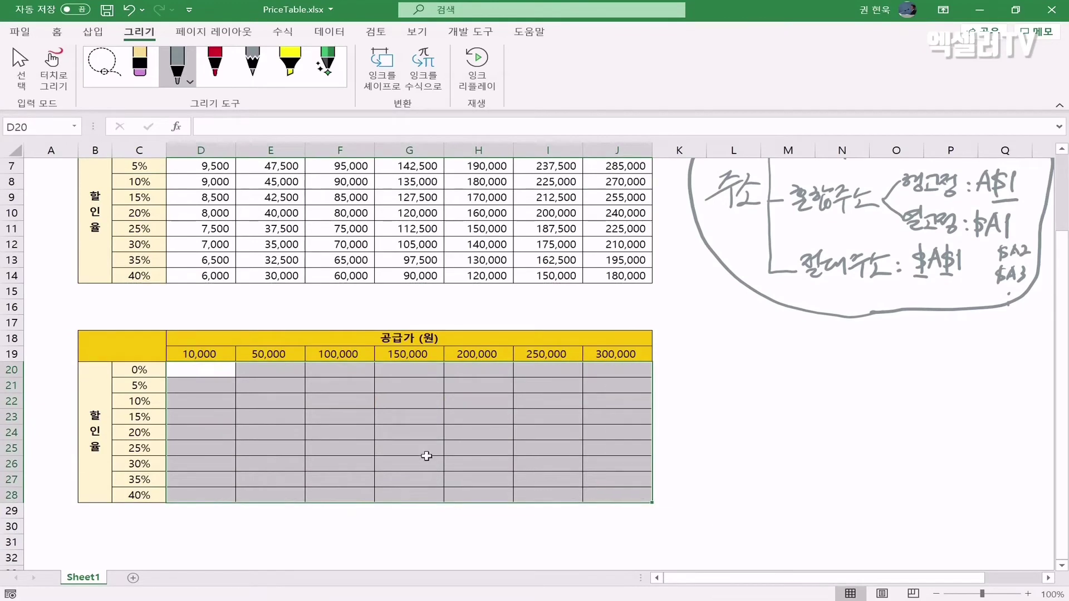
- Enter the formula =D31-(D31*D32) in corner cell C19 of the copied table, referencing the empty cells D31 and D32
left_click(216, 374)
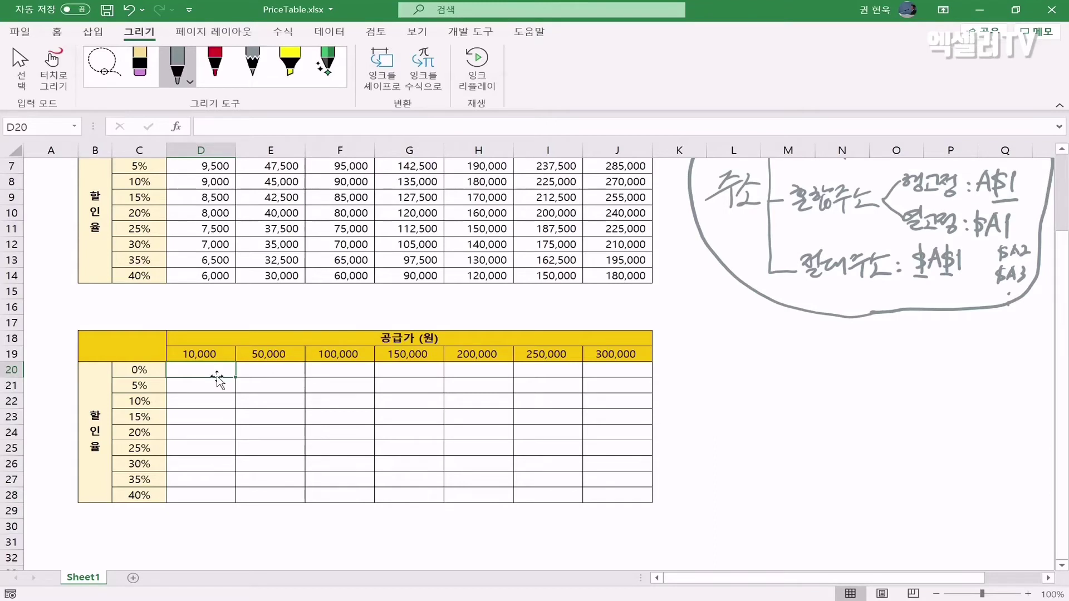
left_click(151, 354)
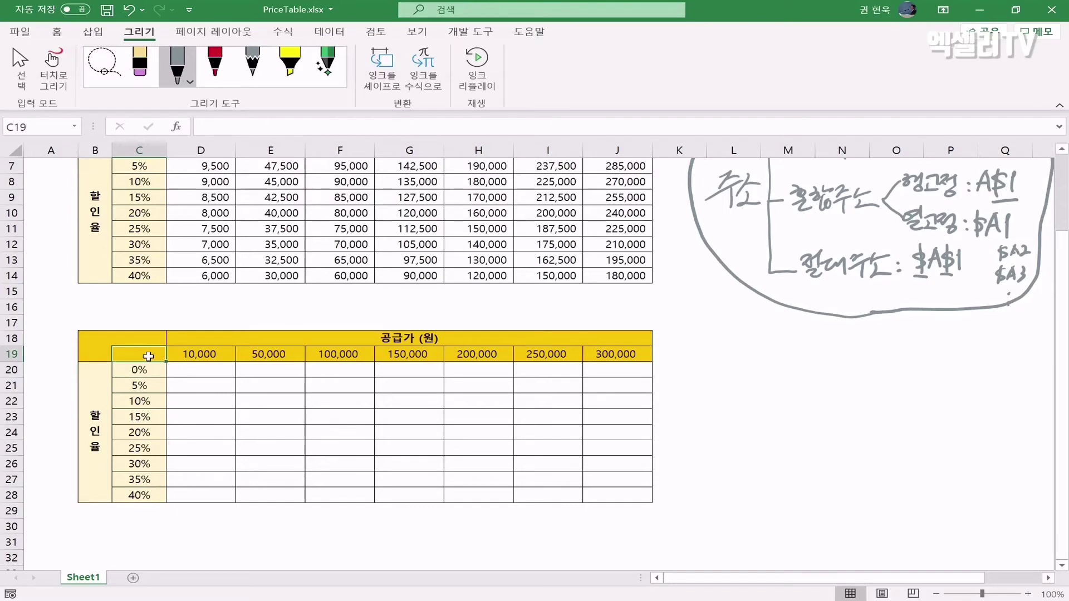
type("=")
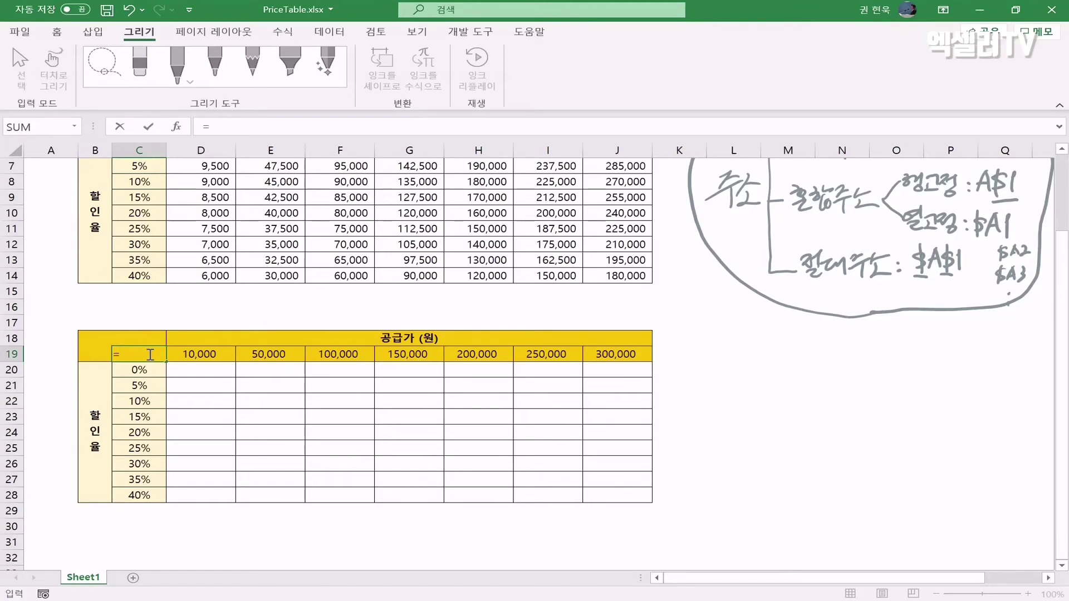
left_click(194, 538)
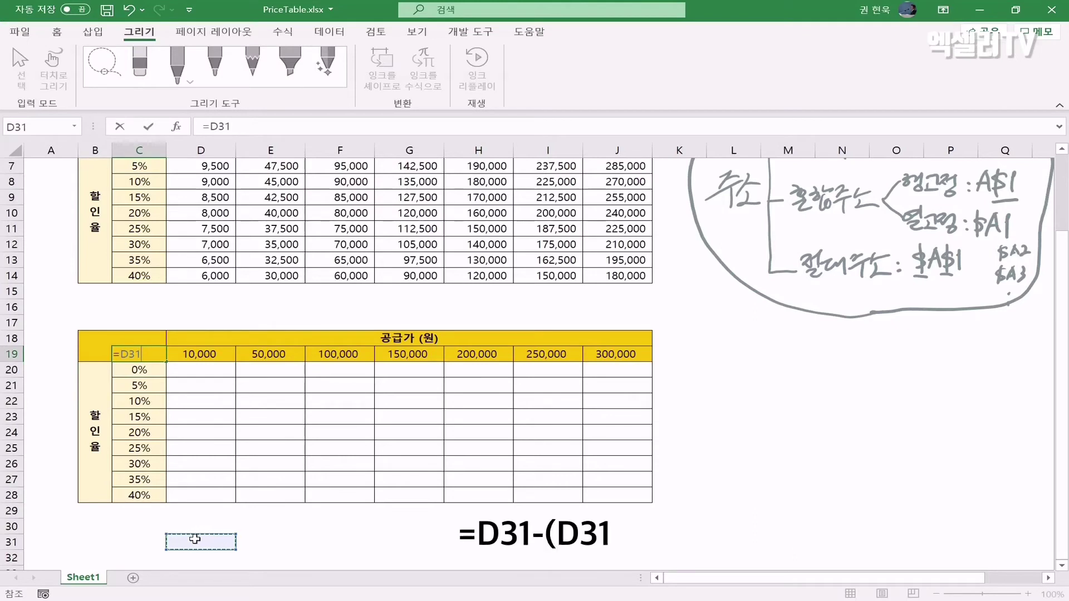
type("-")
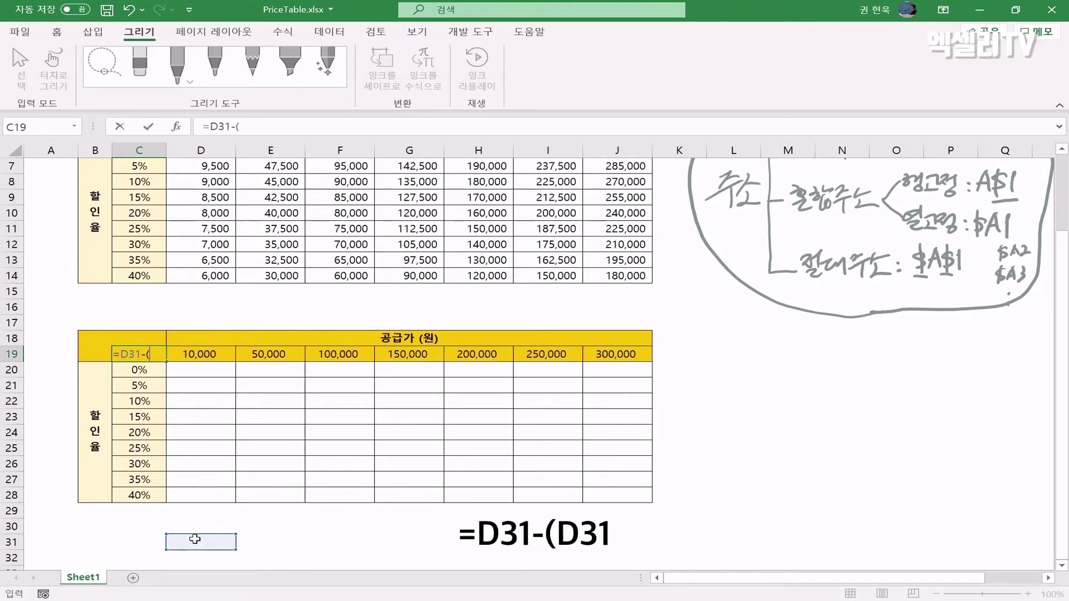
type("(")
left_click(195, 540)
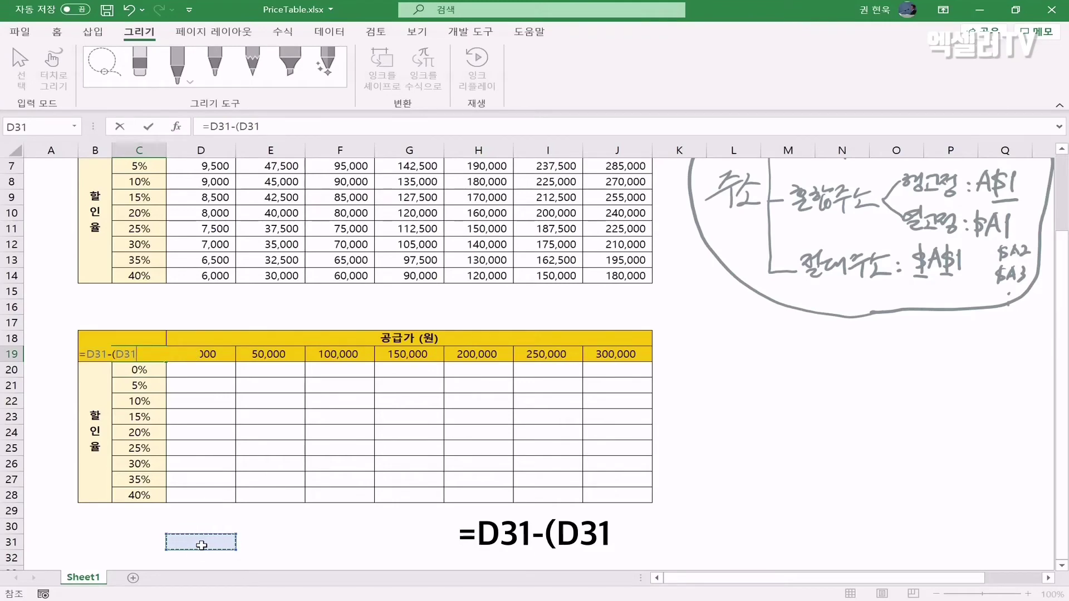
type("*")
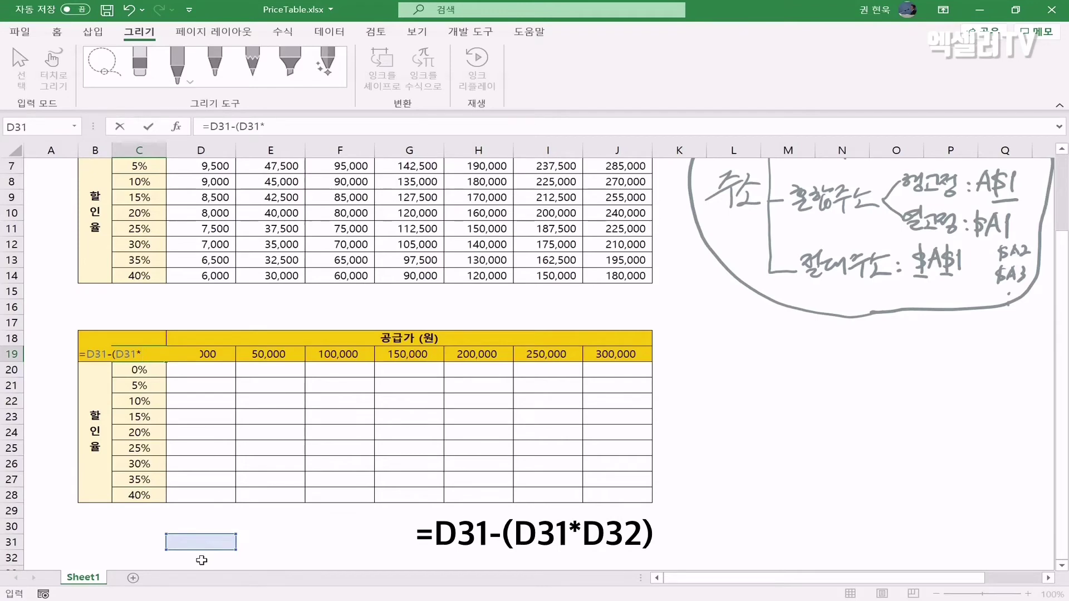
left_click(201, 558)
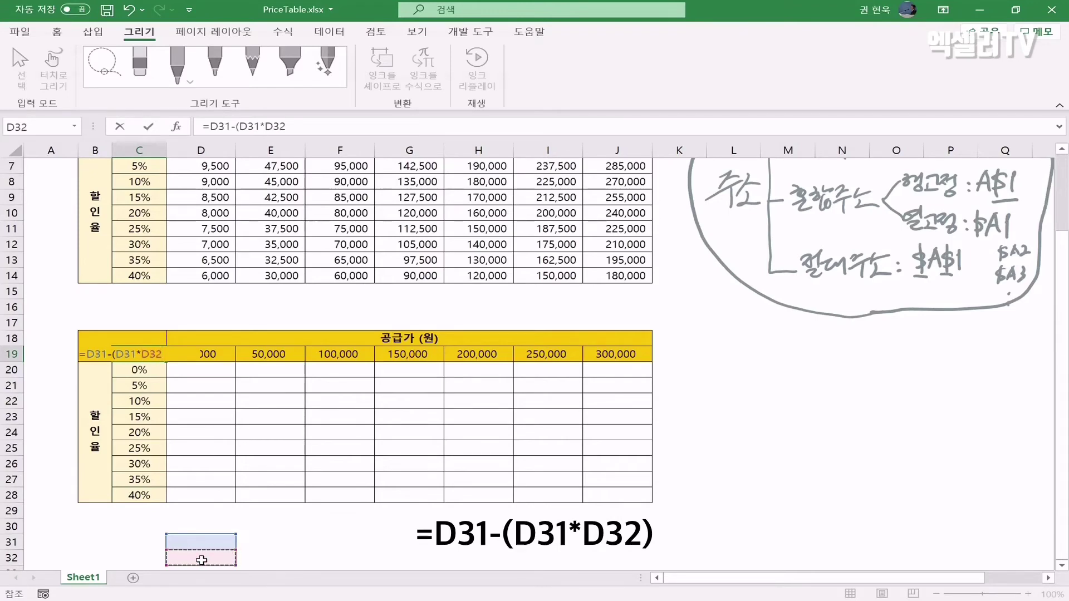
type(")")
key("Return")
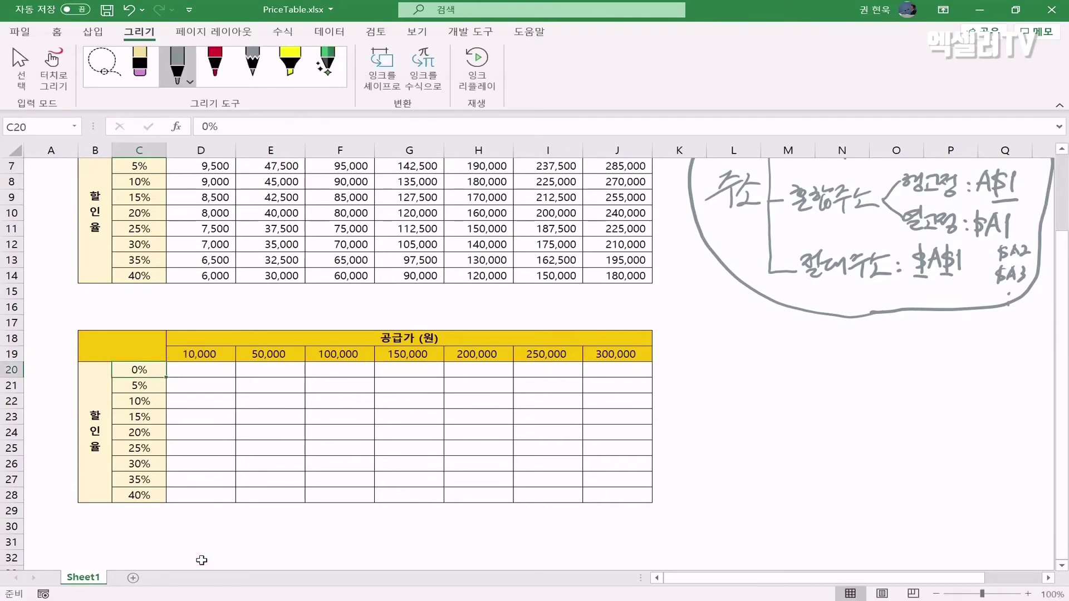
- Create a what-if data table over C19:J28 with $D$31 as the row input cell and $D$32 as the column input cell
left_click(152, 350)
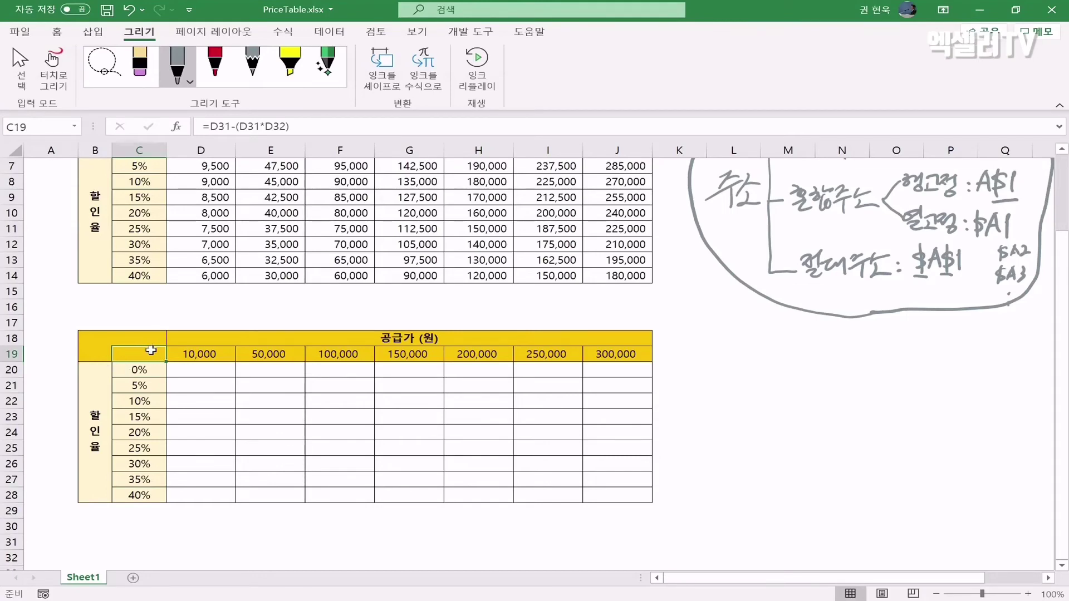
left_click_drag(148, 352, 609, 501)
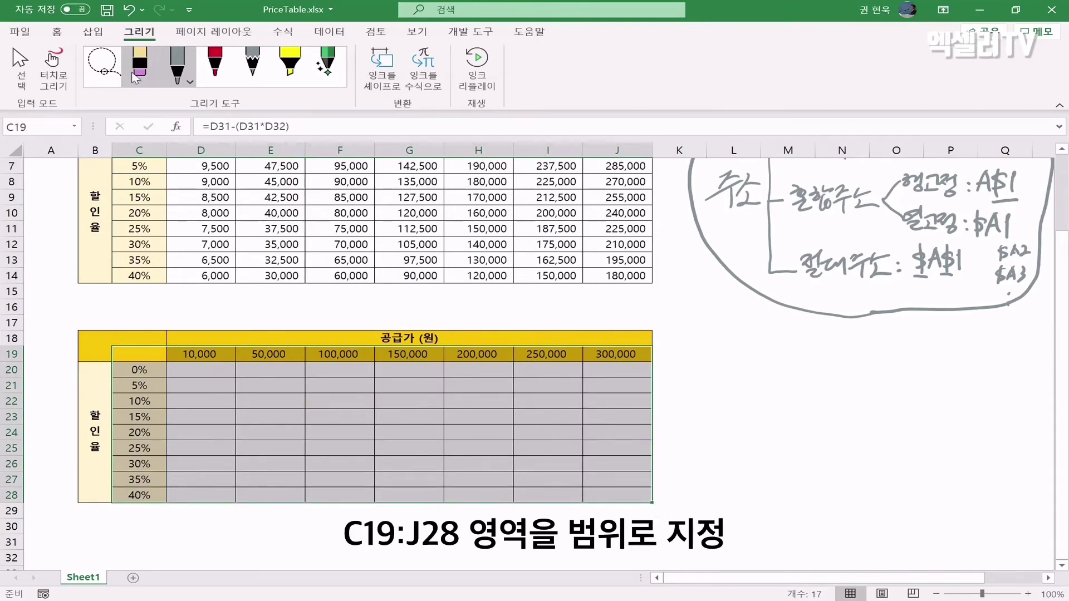
left_click(56, 32)
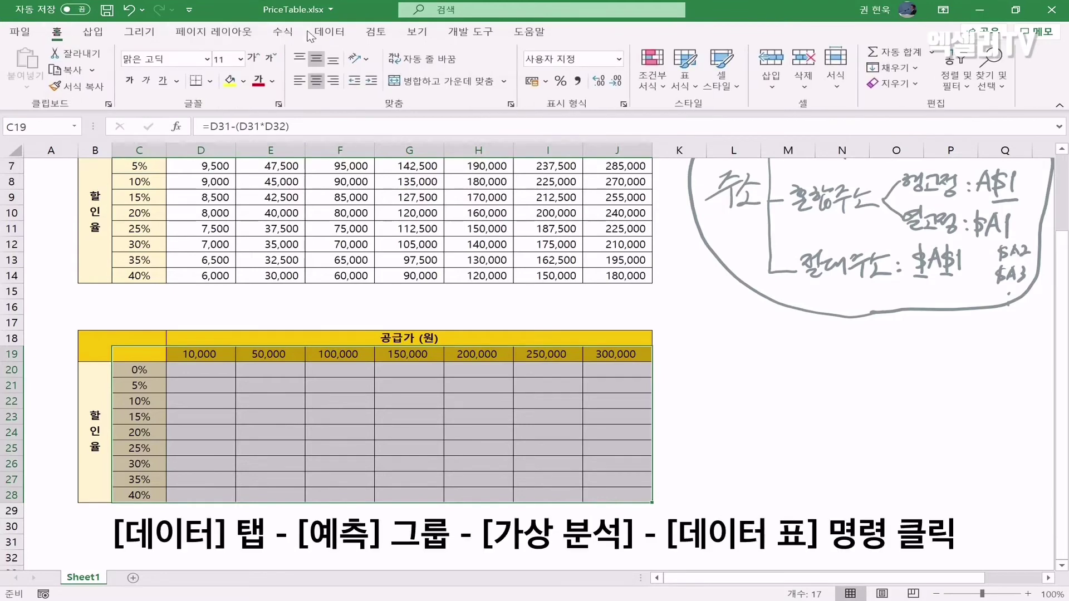
left_click(329, 32)
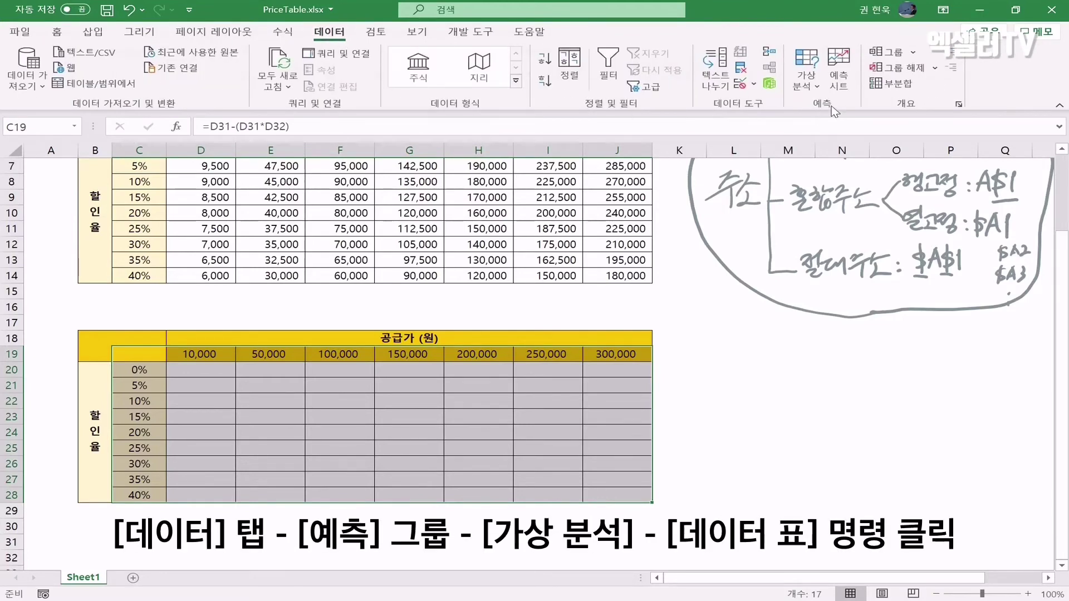
left_click(811, 81)
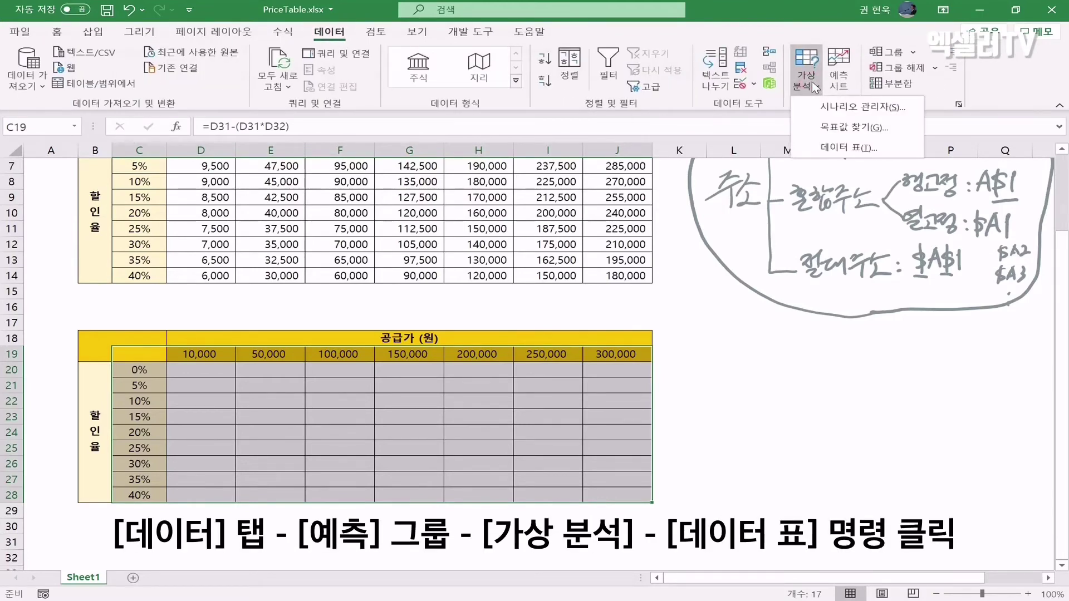
left_click(896, 148)
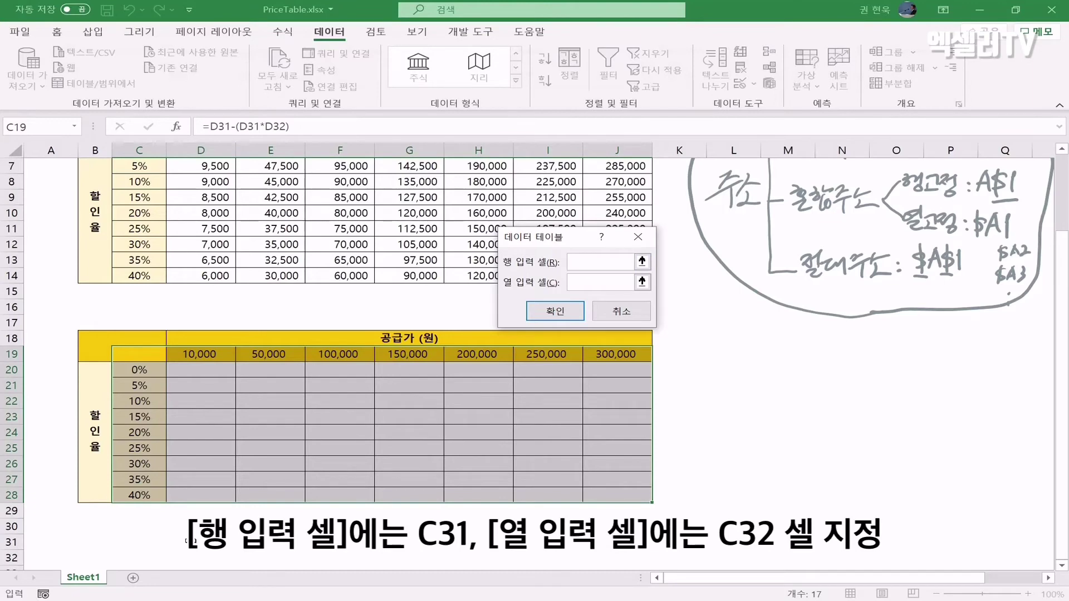
left_click(187, 539)
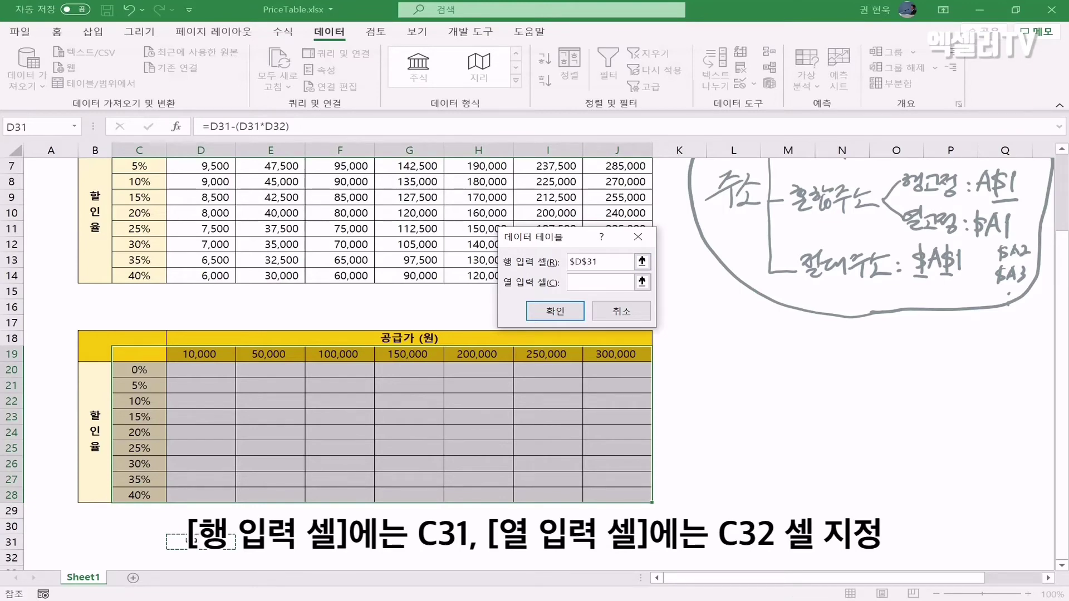
left_click(586, 279)
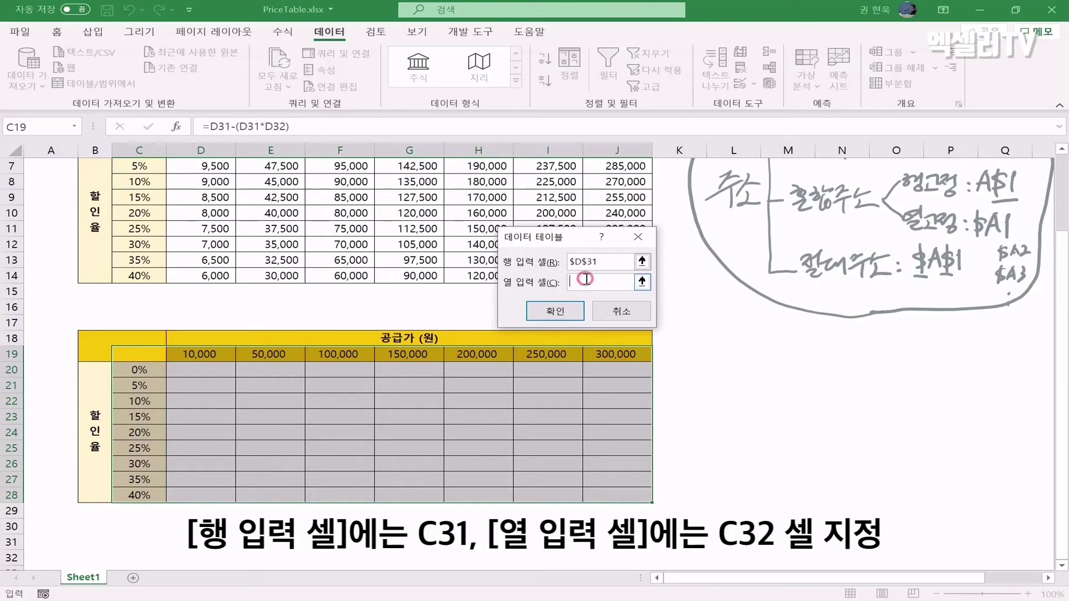
left_click(189, 554)
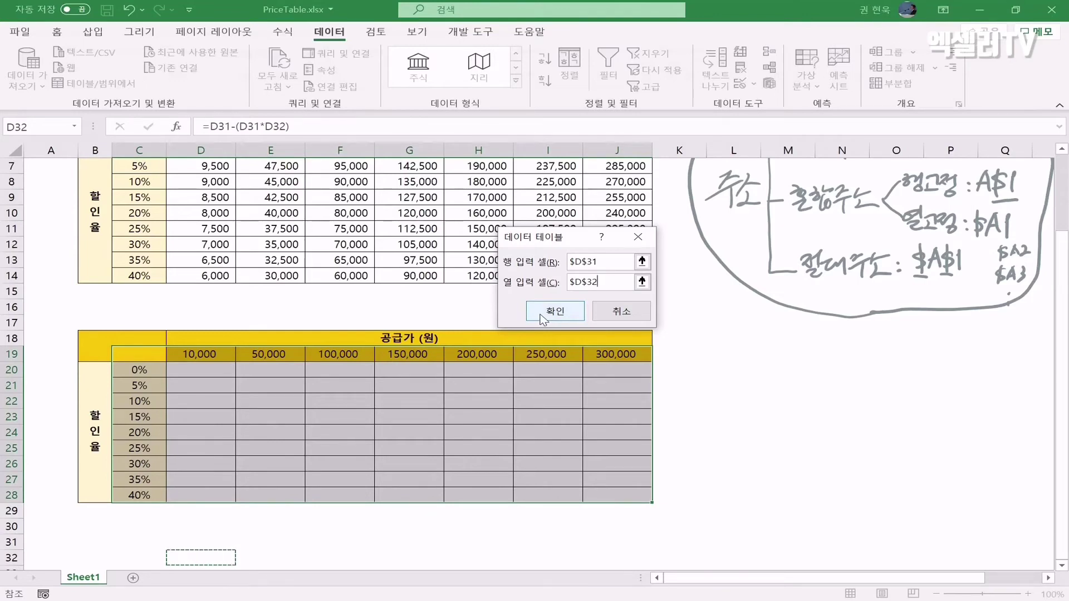
left_click(574, 313)
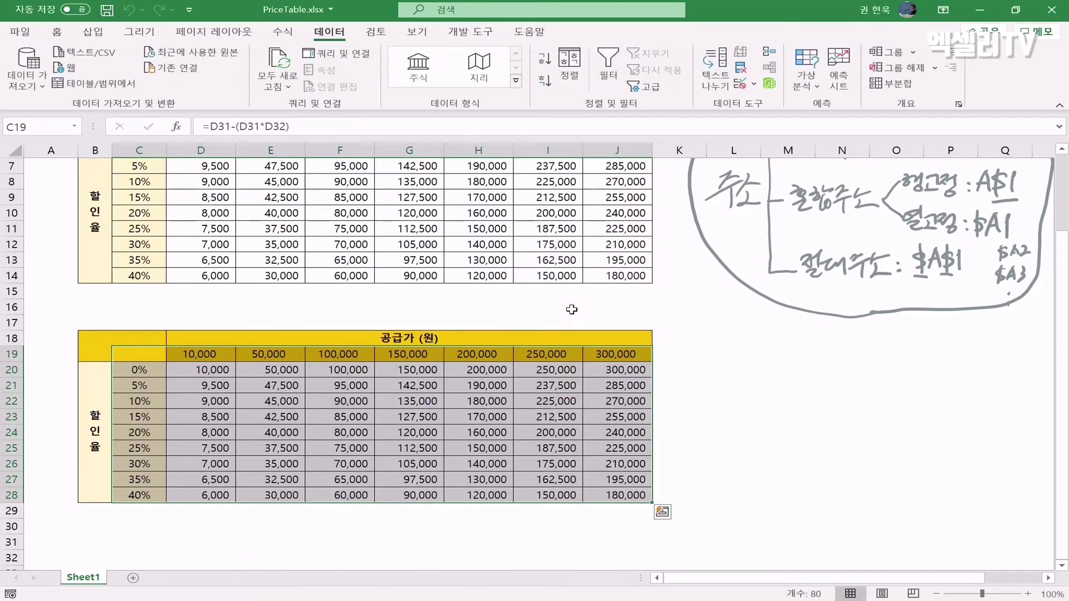
- Compare the formula in D20 of the lower table with the one in D7 of the upper table
left_click(207, 372)
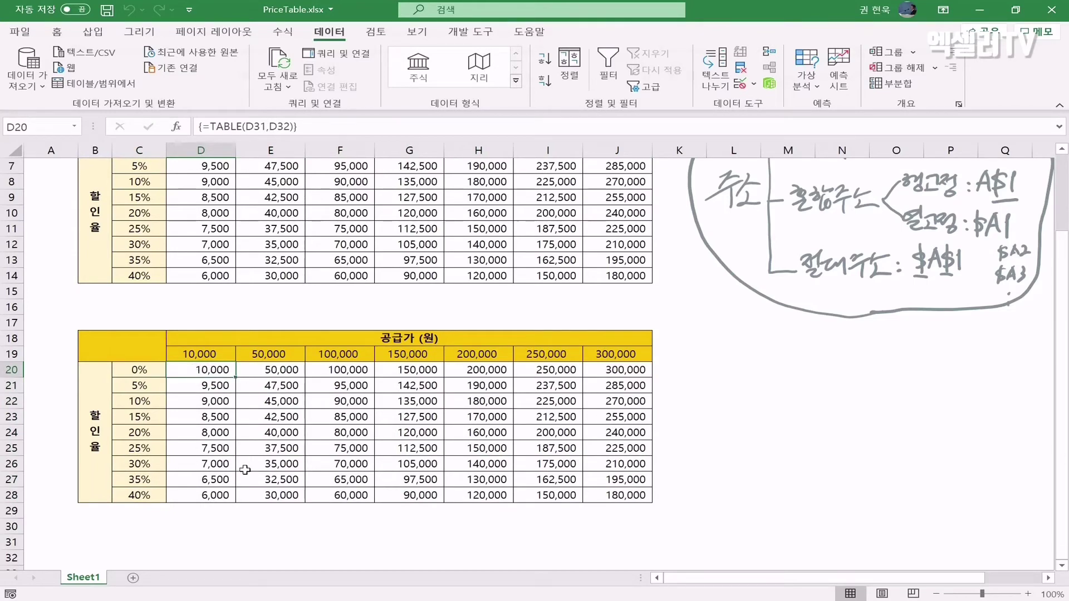
scroll(611, 409, "up", 1)
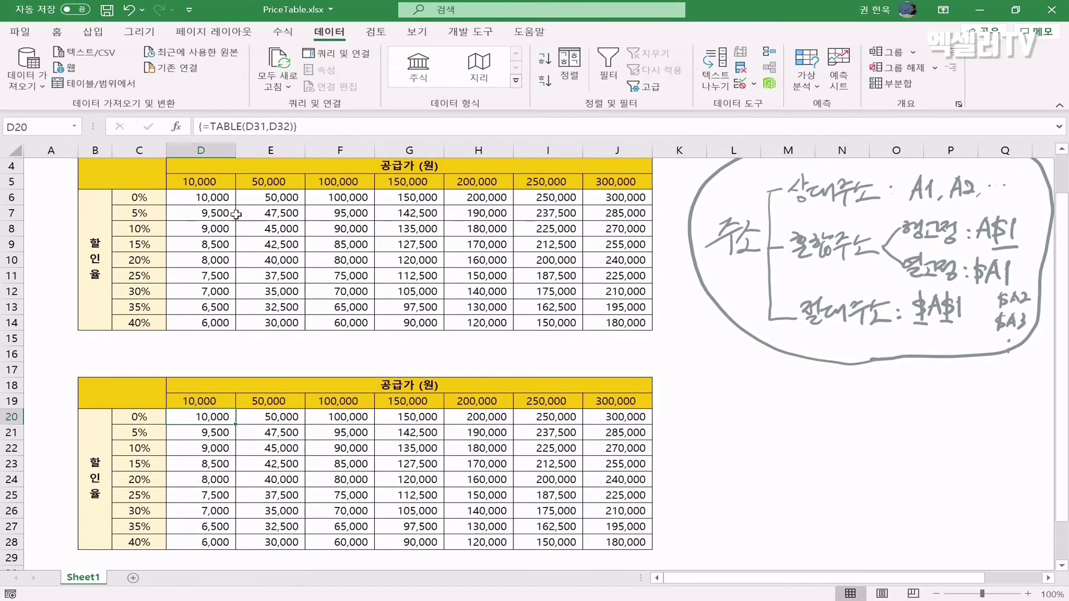
left_click(187, 214)
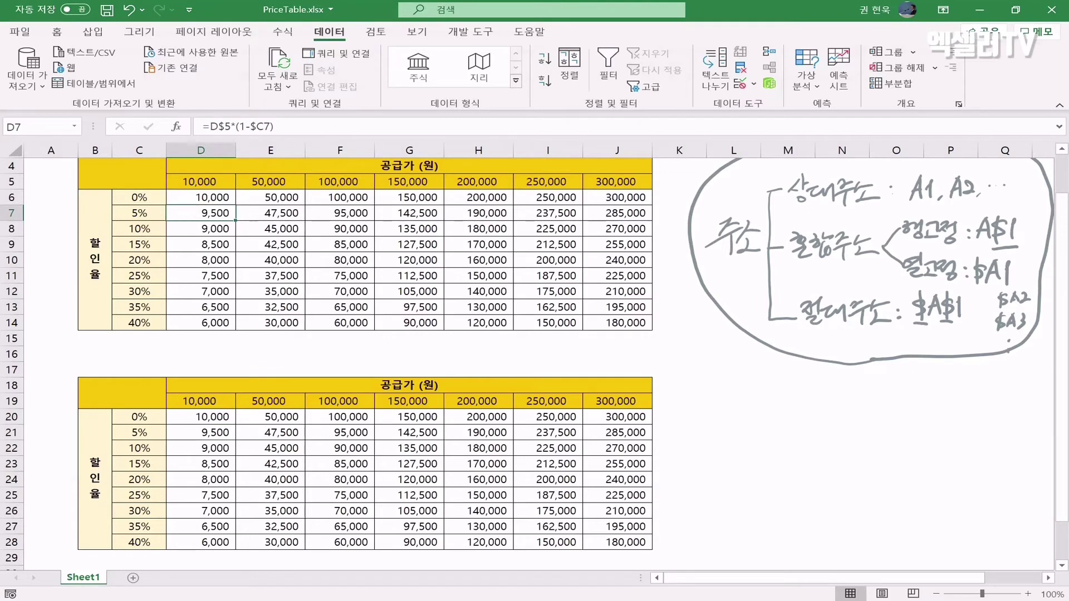
- Circle in ink the 5%, 10%, 35% and 40% prices in the 10,000 column of both tables
mouse_move(210, 206)
left_mouse_down()
mouse_move(231, 218)
mouse_move(205, 205)
mouse_move(219, 243)
left_mouse_up()
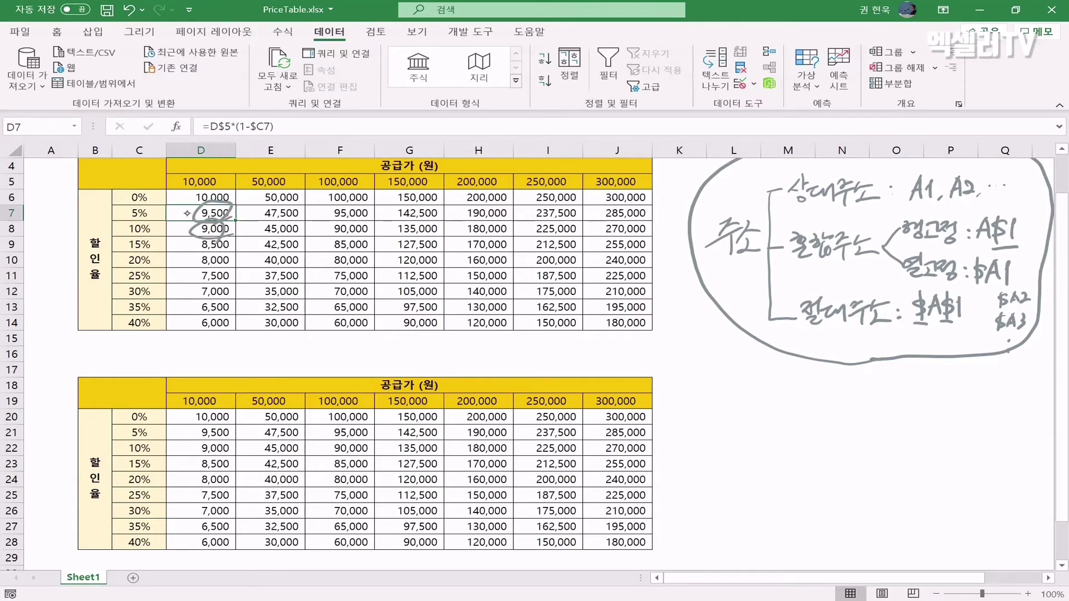
mouse_move(191, 438)
left_mouse_down()
mouse_move(227, 444)
mouse_move(209, 443)
left_mouse_up()
mouse_move(207, 451)
left_mouse_down()
mouse_move(227, 456)
mouse_move(209, 452)
left_mouse_up()
mouse_move(194, 542)
left_mouse_down()
mouse_move(228, 554)
mouse_move(196, 538)
left_mouse_up()
mouse_move(190, 525)
left_mouse_down()
mouse_move(232, 529)
mouse_move(190, 522)
left_mouse_up()
mouse_move(227, 296)
left_mouse_down()
mouse_move(208, 316)
mouse_move(230, 297)
left_mouse_up()
left_click_drag(228, 316, 221, 337)
- Circle in ink the 5%, 10%, 35% and 40% prices in the 300,000 column of both tables
mouse_move(644, 213)
left_mouse_down()
mouse_move(607, 222)
mouse_move(637, 206)
left_mouse_up()
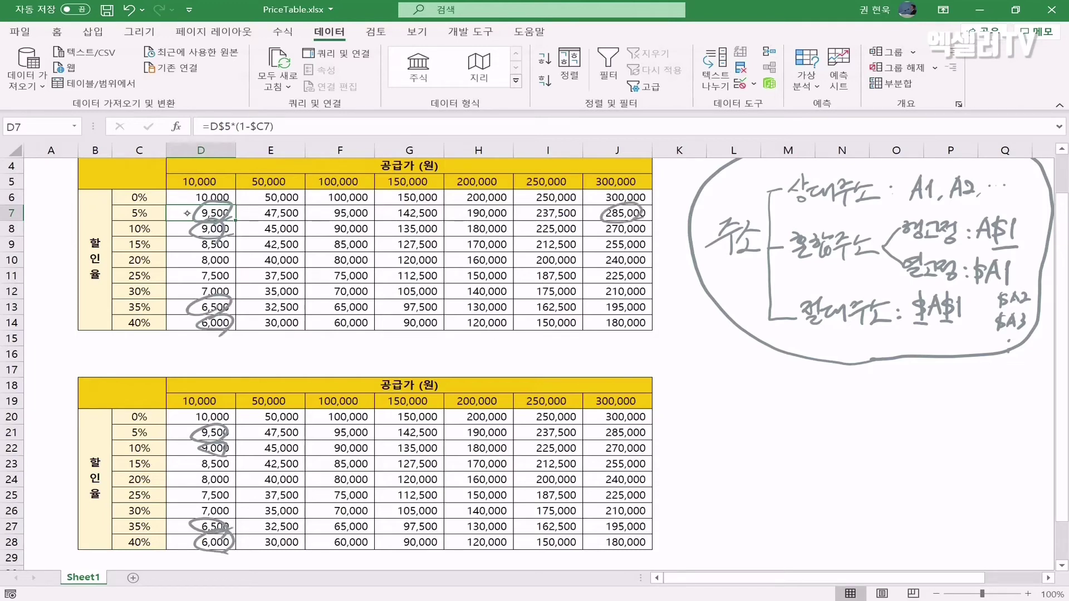
mouse_move(644, 428)
left_mouse_down()
mouse_move(612, 441)
mouse_move(638, 462)
mouse_move(601, 454)
left_mouse_up()
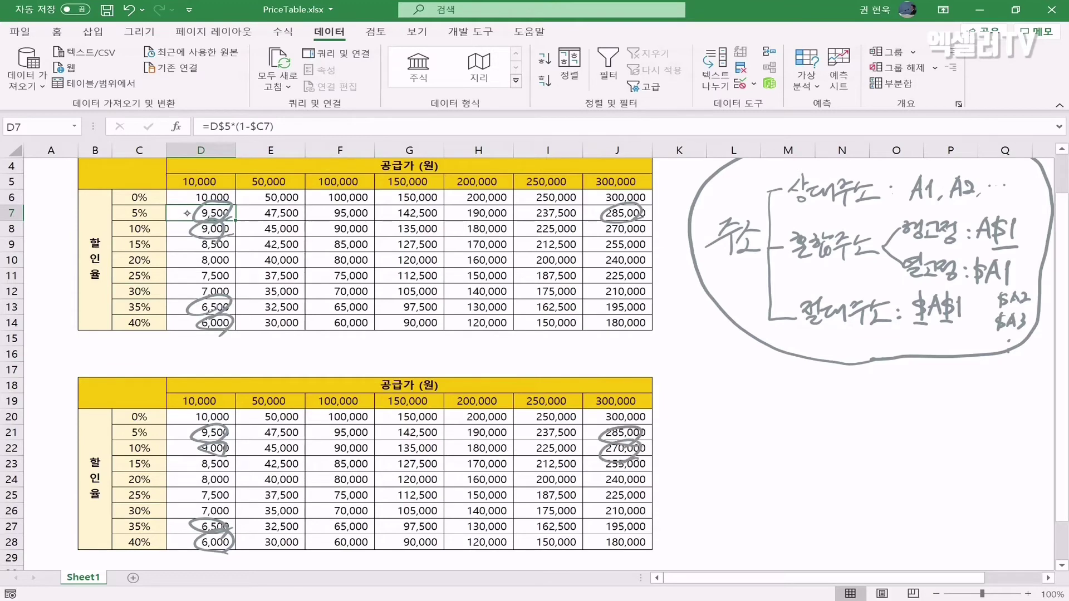
mouse_move(644, 221)
left_mouse_down()
mouse_move(604, 230)
mouse_move(626, 249)
left_mouse_up()
mouse_move(645, 538)
left_mouse_down()
mouse_move(646, 550)
mouse_move(644, 529)
left_mouse_up()
mouse_move(640, 317)
left_mouse_down()
mouse_move(646, 334)
mouse_move(608, 311)
left_mouse_up()
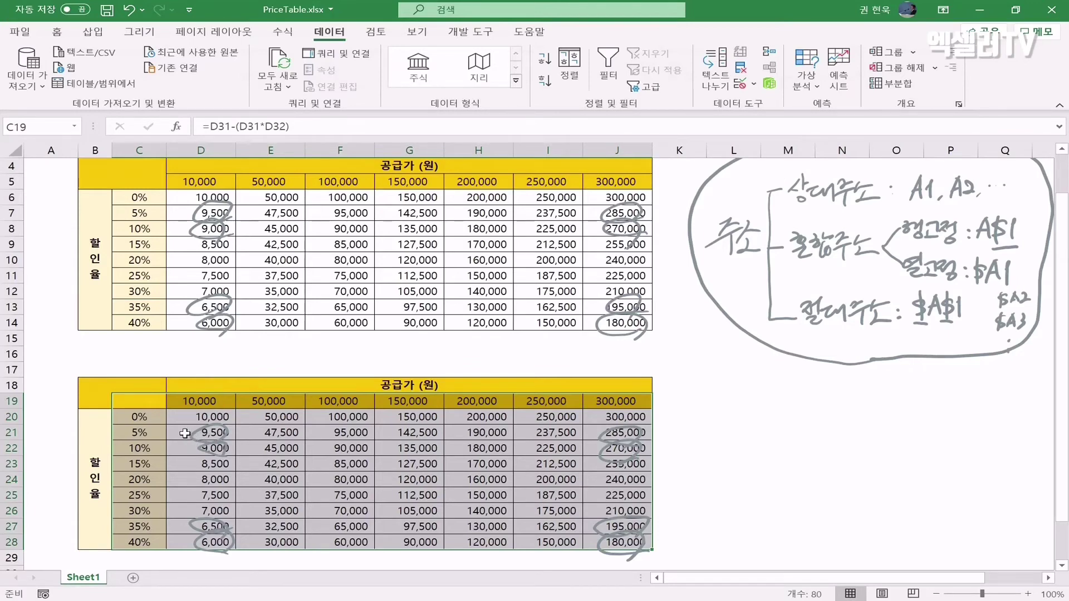
- Select D21 and write the underlined ink formula "= 공급가 - (공급가 * 할인율)" beside the lower table
left_click(182, 433)
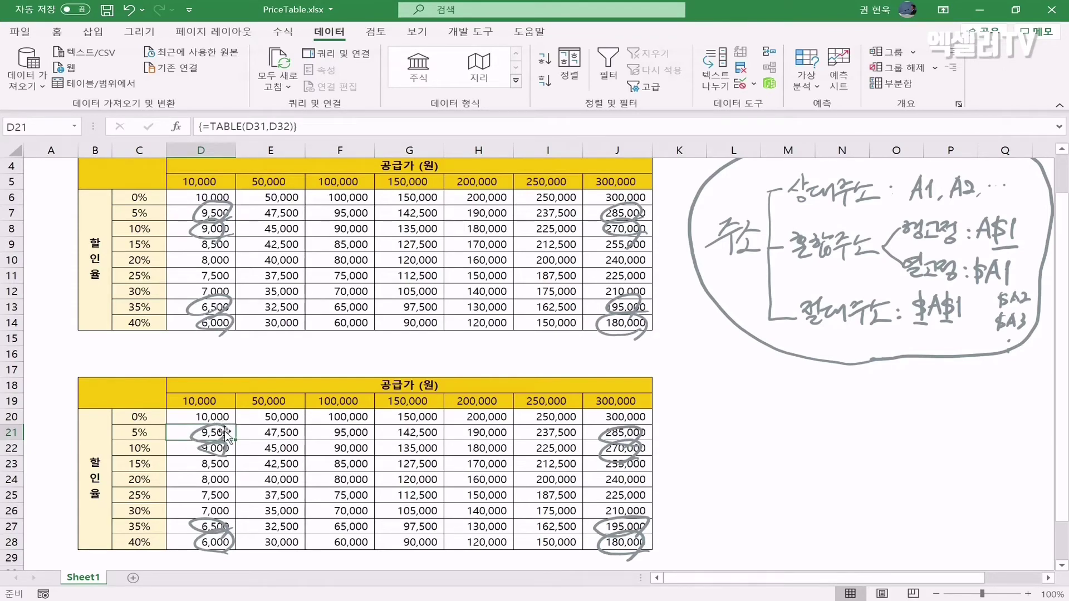
mouse_move(699, 424)
left_mouse_down()
mouse_move(752, 412)
mouse_move(761, 427)
left_mouse_up()
mouse_move(769, 408)
left_mouse_down()
mouse_move(770, 430)
mouse_move(916, 408)
left_mouse_up()
mouse_move(925, 404)
left_mouse_down()
mouse_move(925, 417)
mouse_move(950, 422)
left_mouse_up()
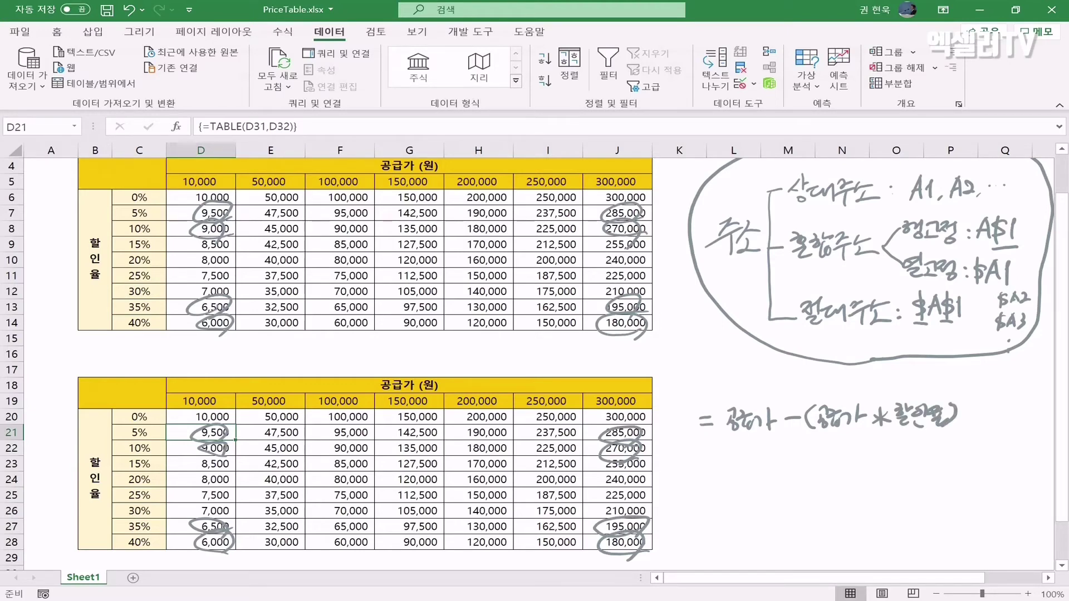
left_click_drag(721, 443, 954, 436)
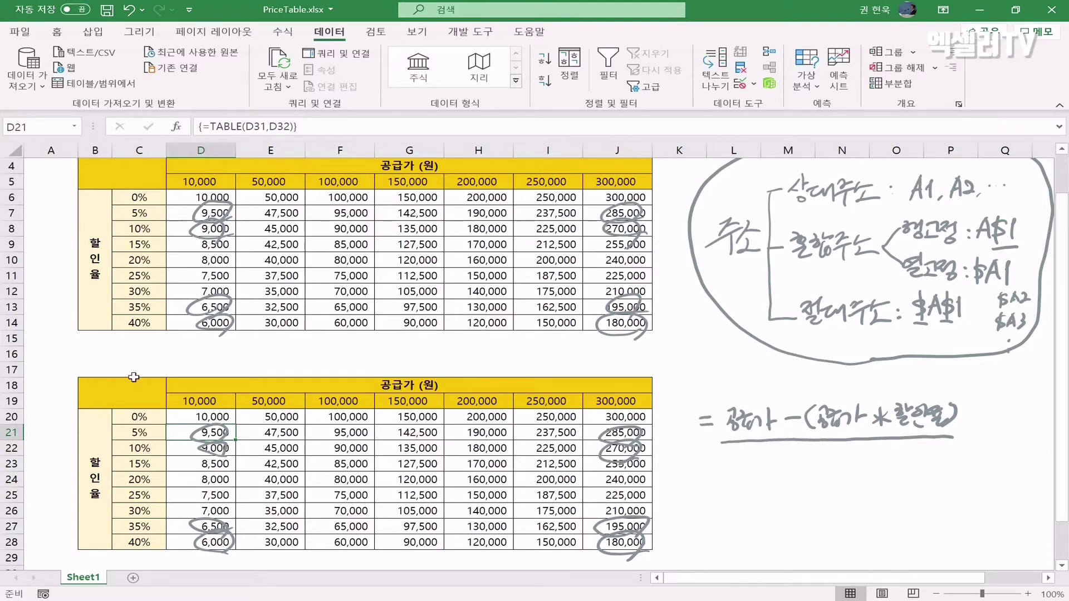
- Set up the what-if data table for C19:J28 again with $D$31 as row input cell and $D$32 as column input cell
left_click_drag(147, 396, 621, 543)
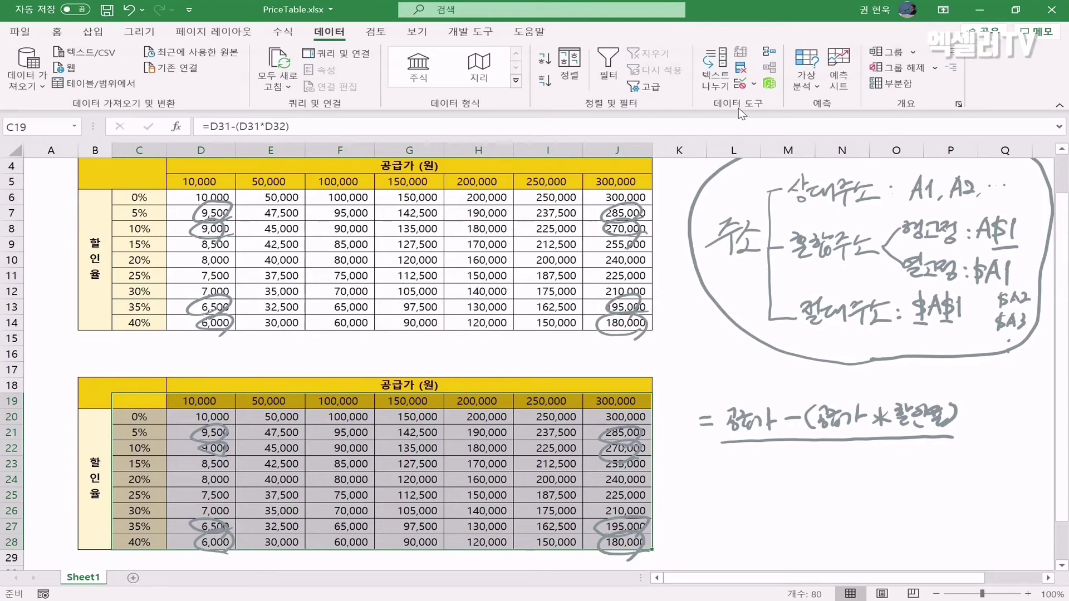
left_click(810, 85)
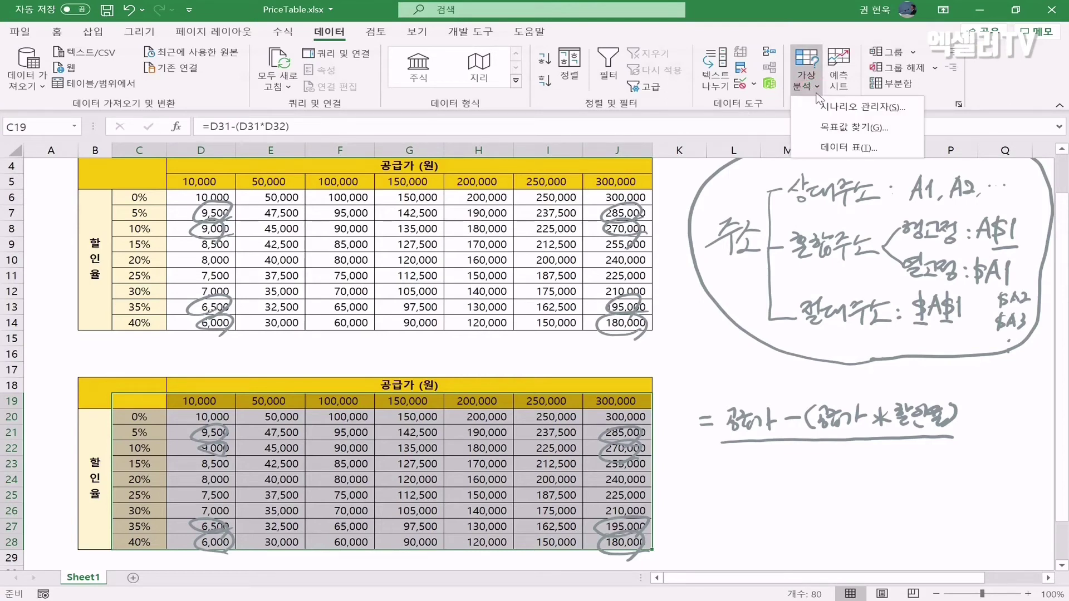
left_click(880, 149)
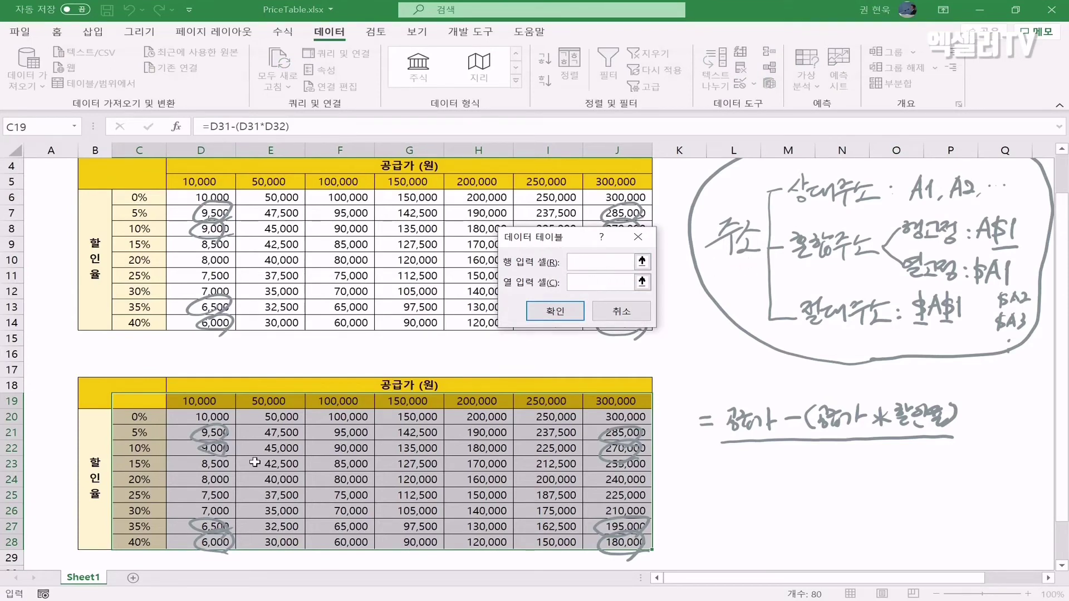
scroll(255, 462, "down", 1)
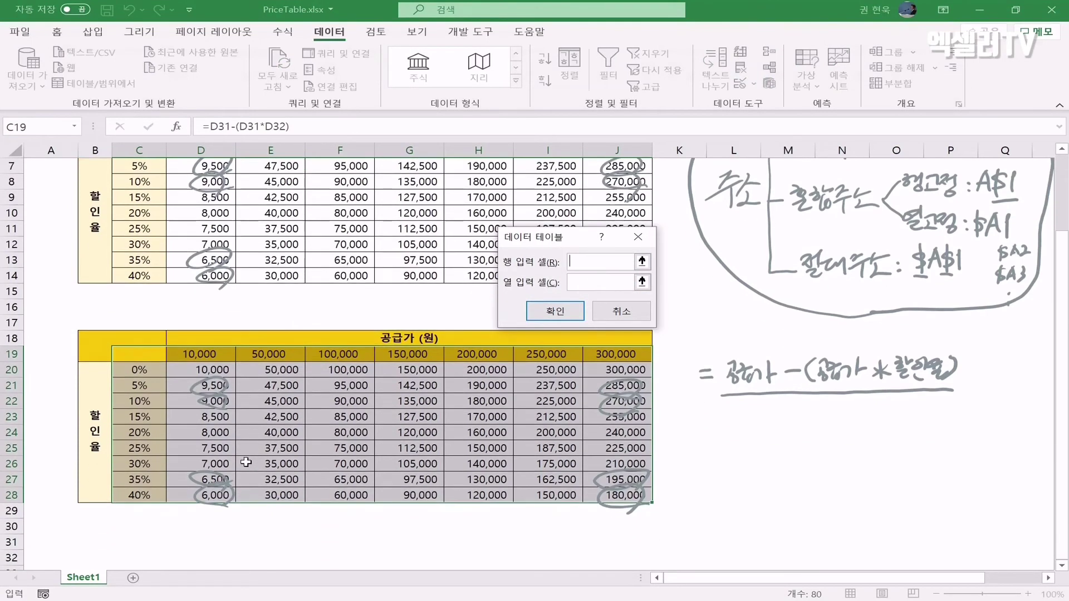
left_click(194, 541)
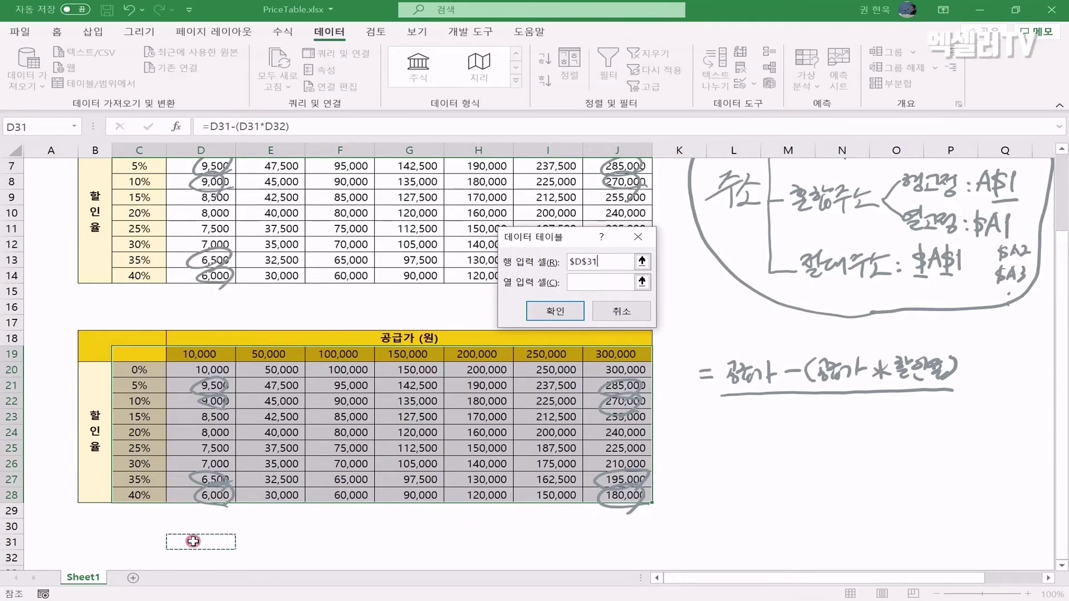
left_click(596, 281)
left_click(200, 555)
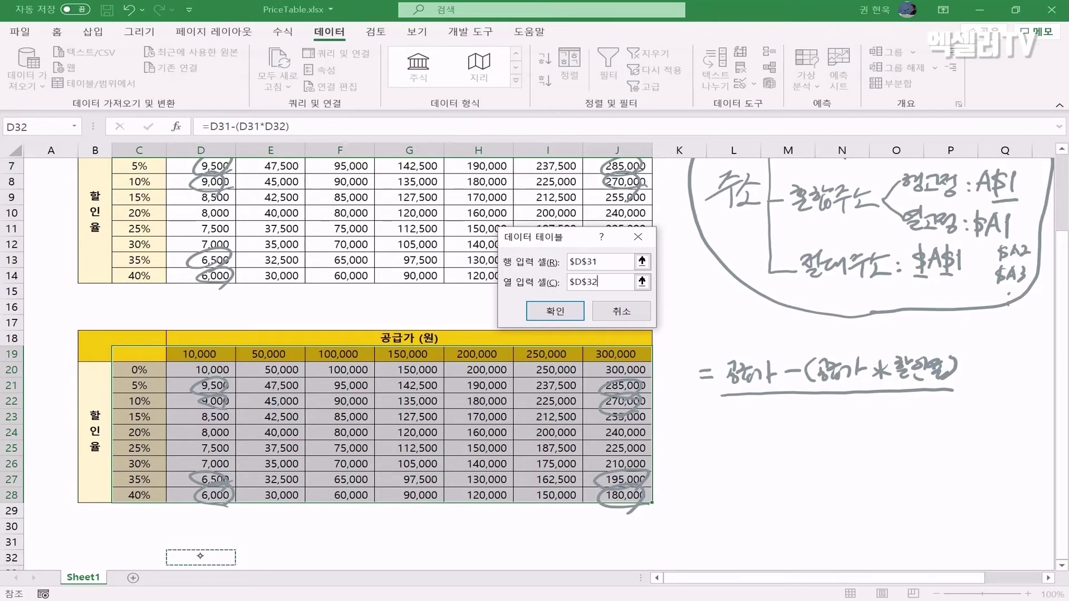
- Label 공급가 with D31 and 할인율 with D32 in ink, circle each pair and frame the whole handwritten formula
mouse_move(727, 425)
left_mouse_down()
mouse_move(729, 409)
mouse_move(756, 424)
mouse_move(730, 428)
mouse_move(760, 352)
mouse_move(769, 426)
left_mouse_up()
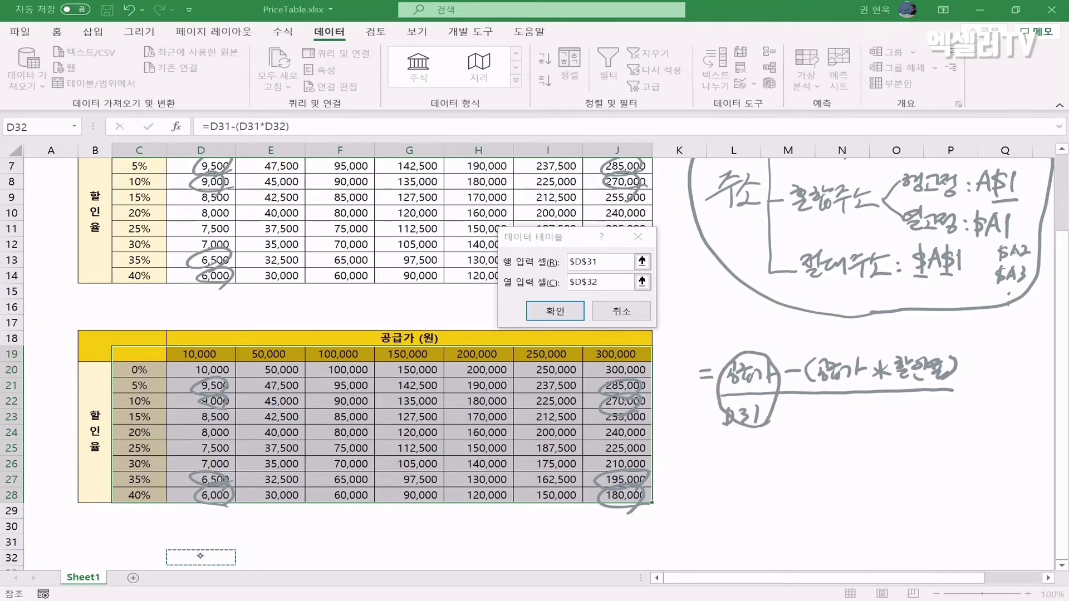
left_click_drag(909, 400, 910, 417)
mouse_move(915, 406)
left_mouse_down()
mouse_move(906, 418)
mouse_move(939, 413)
mouse_move(897, 411)
mouse_move(913, 341)
mouse_move(958, 410)
mouse_move(932, 424)
left_mouse_up()
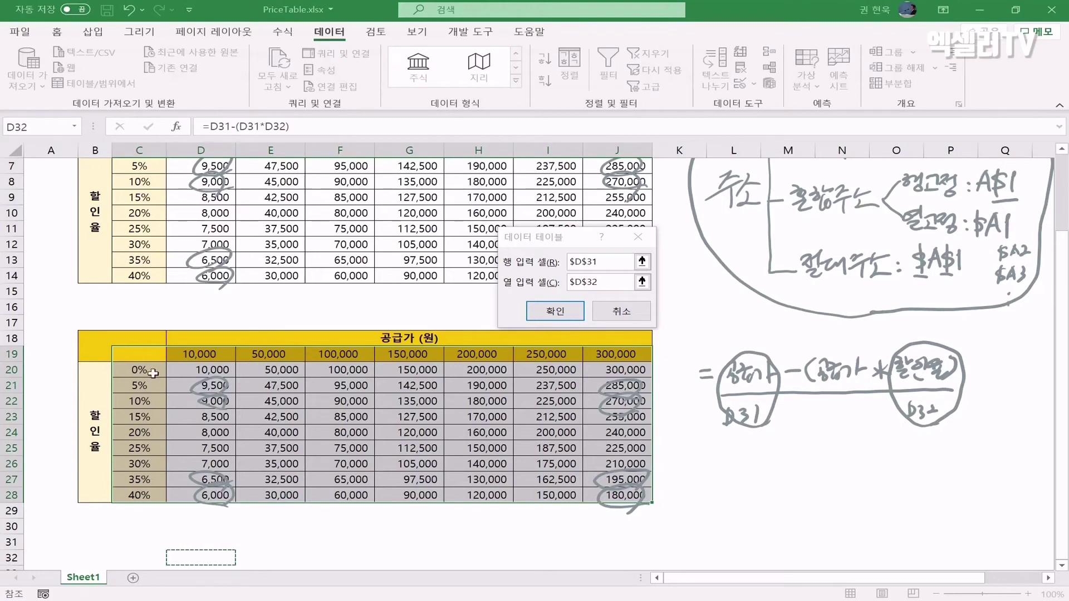
left_click(150, 355)
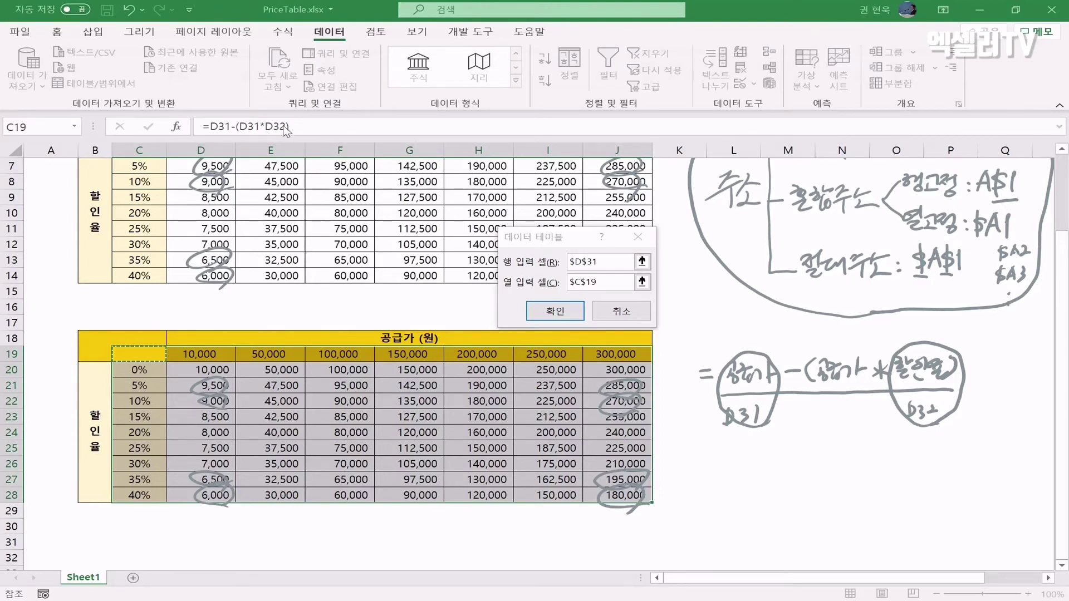
mouse_move(717, 452)
left_mouse_down()
mouse_move(775, 454)
mouse_move(986, 405)
mouse_move(858, 329)
mouse_move(685, 401)
mouse_move(724, 452)
left_mouse_up()
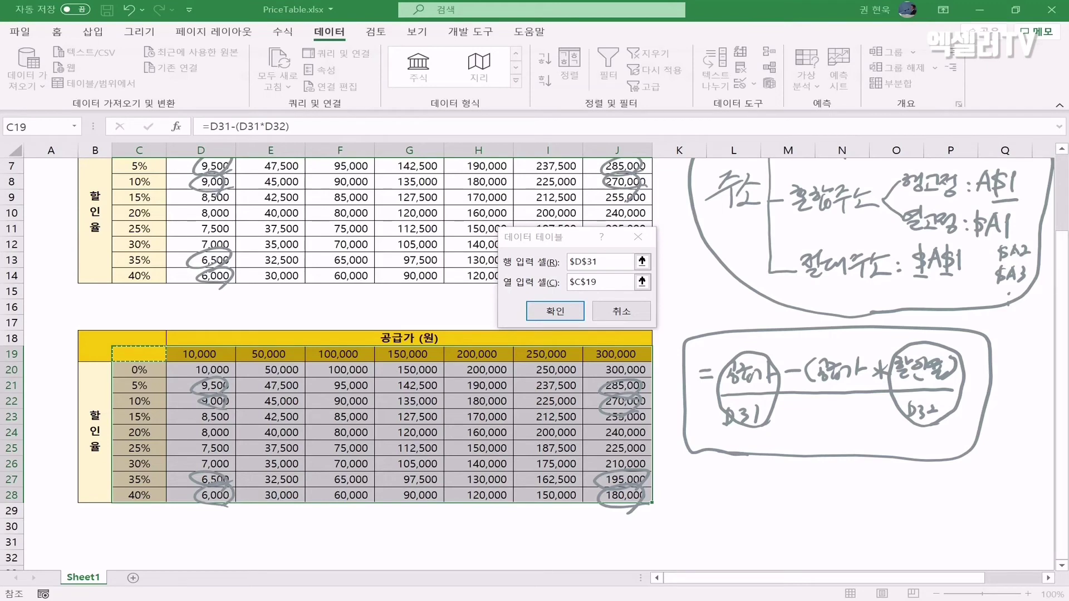
- Underline the handwritten D31 and D32 labels twice each in ink
left_click_drag(724, 436, 771, 434)
left_click_drag(899, 434, 959, 434)
left_click_drag(720, 445, 770, 441)
left_click_drag(897, 439, 954, 439)
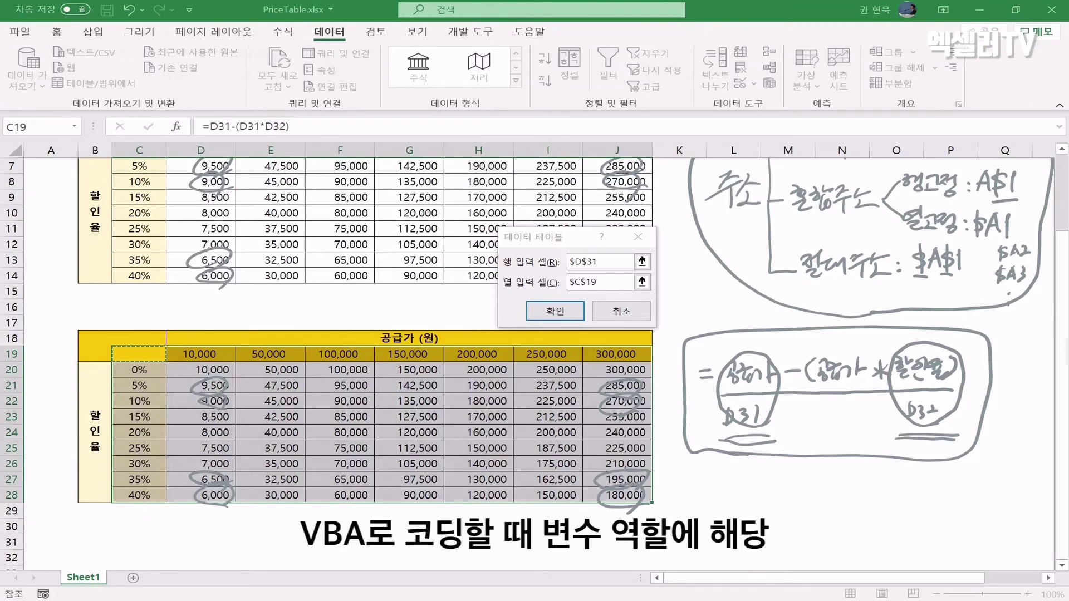
- Write and circle 변수 in ink beneath the framed formula, and close the data table dialog
mouse_move(781, 469)
left_mouse_down()
mouse_move(783, 503)
mouse_move(792, 495)
left_mouse_up()
left_click_drag(783, 485, 803, 478)
left_click_drag(795, 489, 804, 487)
left_click_drag(804, 469, 807, 504)
left_click_drag(833, 466, 844, 488)
mouse_move(838, 492)
left_mouse_down()
mouse_move(839, 519)
mouse_move(772, 504)
mouse_move(864, 475)
mouse_move(840, 523)
left_mouse_up()
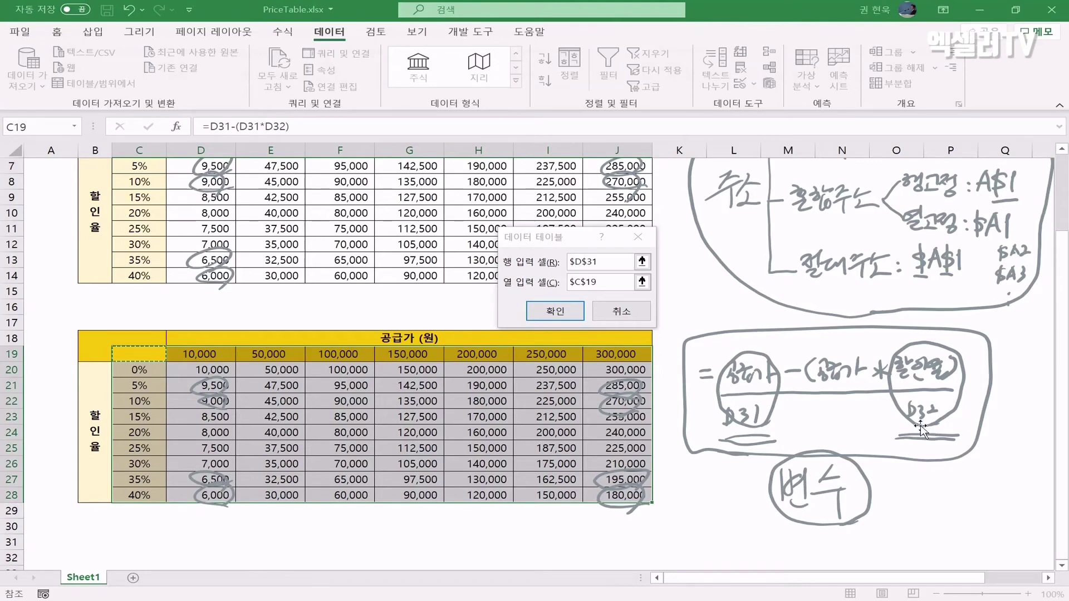
key("Return")
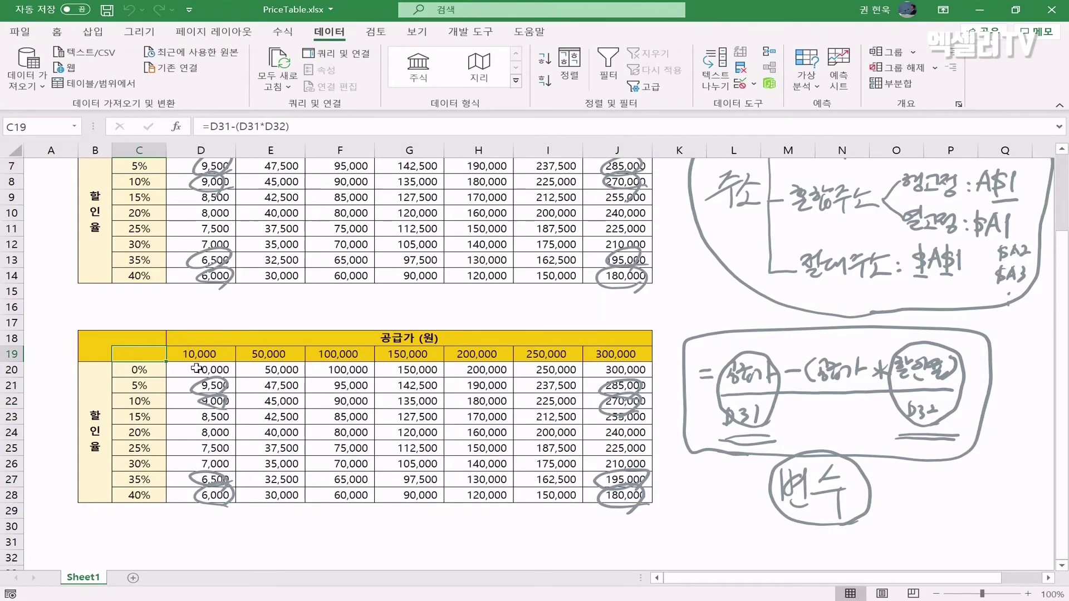
- Examine the formulas in D20 and C19 of the lower table and the input cells D31:D32
left_click(226, 371)
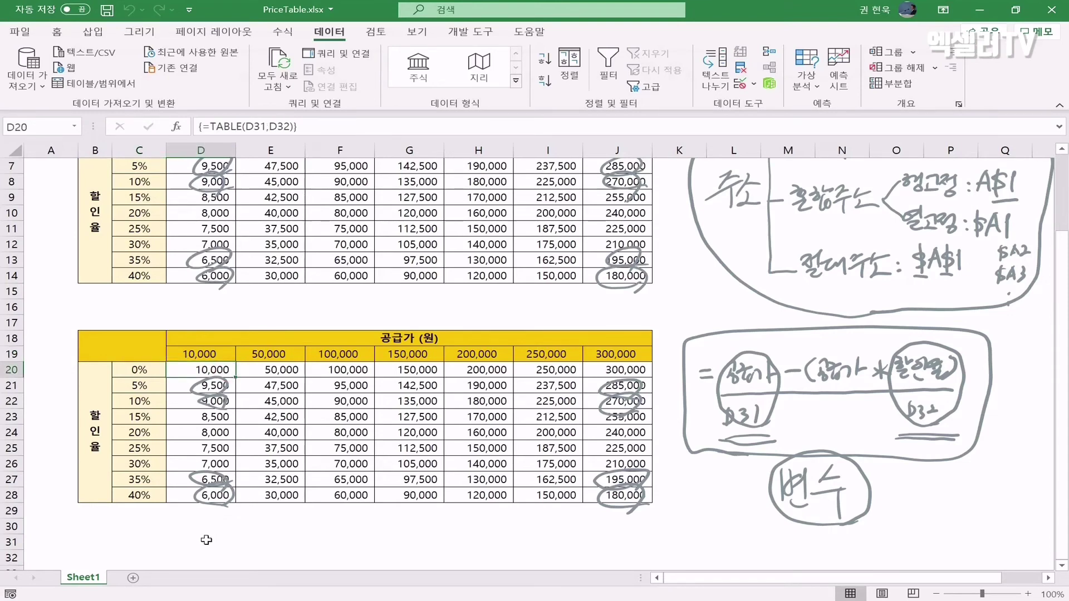
left_click_drag(204, 540, 207, 553)
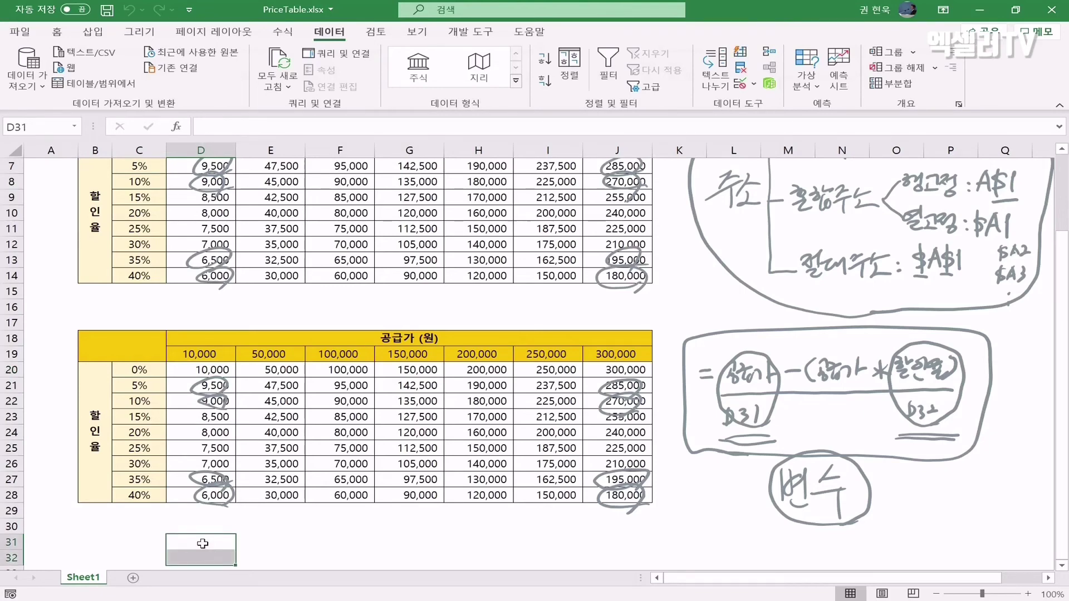
left_click(207, 542)
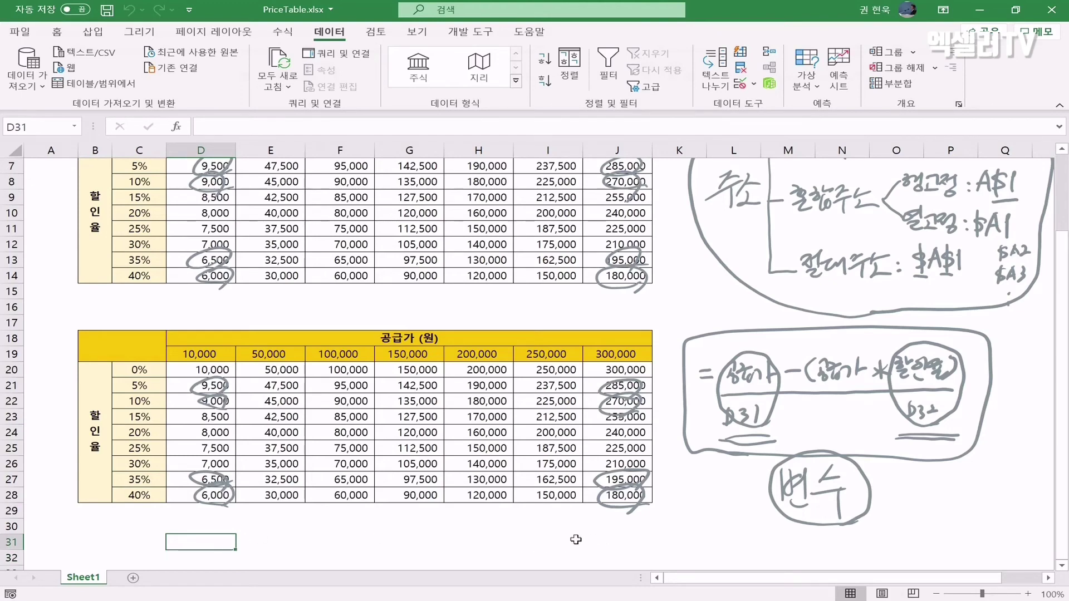
scroll(562, 535, "down", 1)
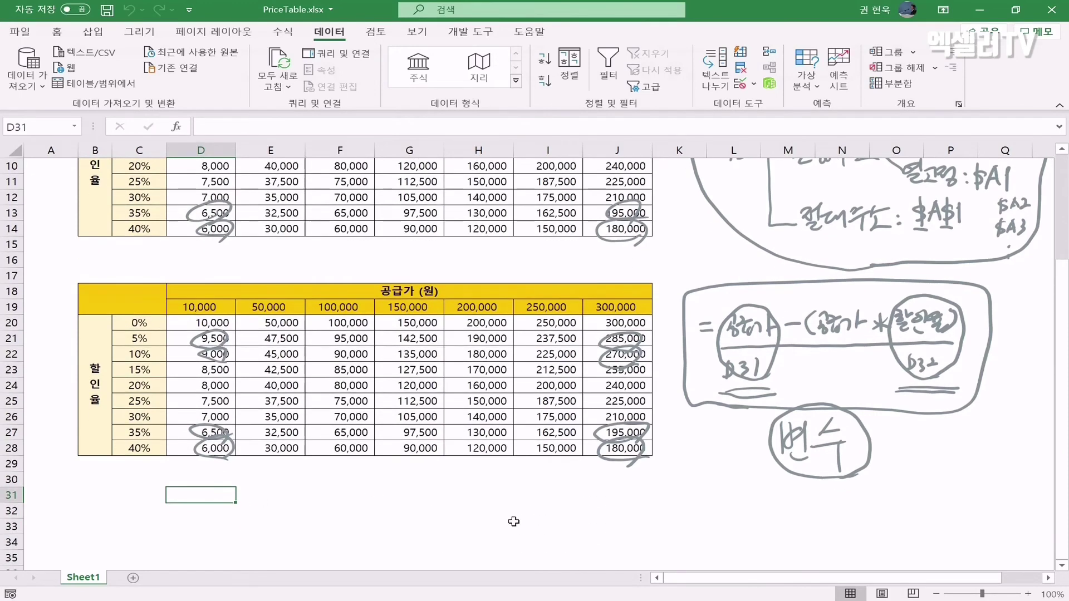
left_click(513, 521, "ctrl")
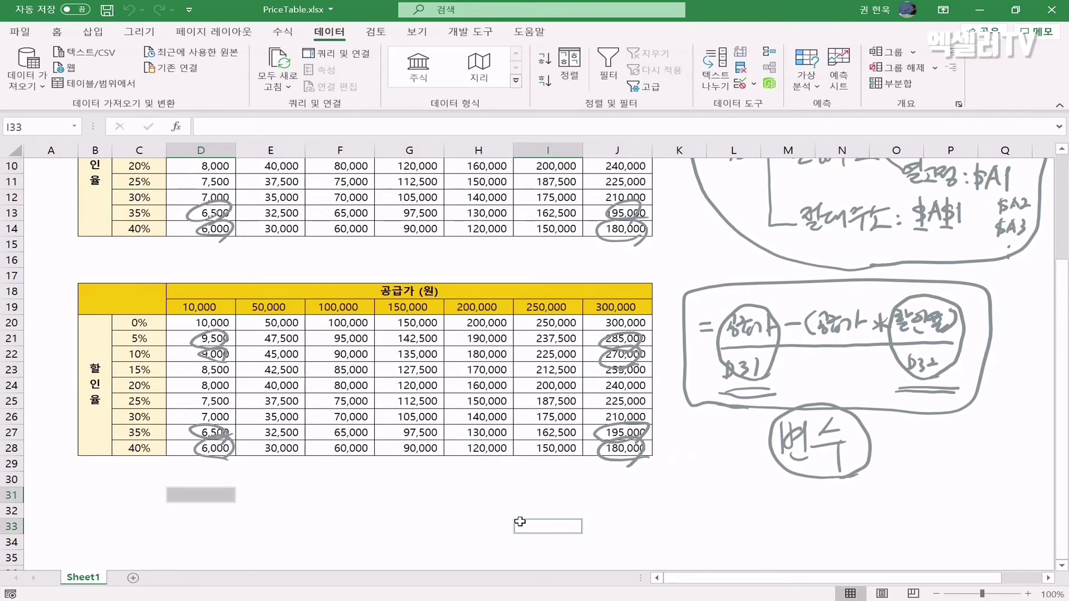
left_click(155, 310)
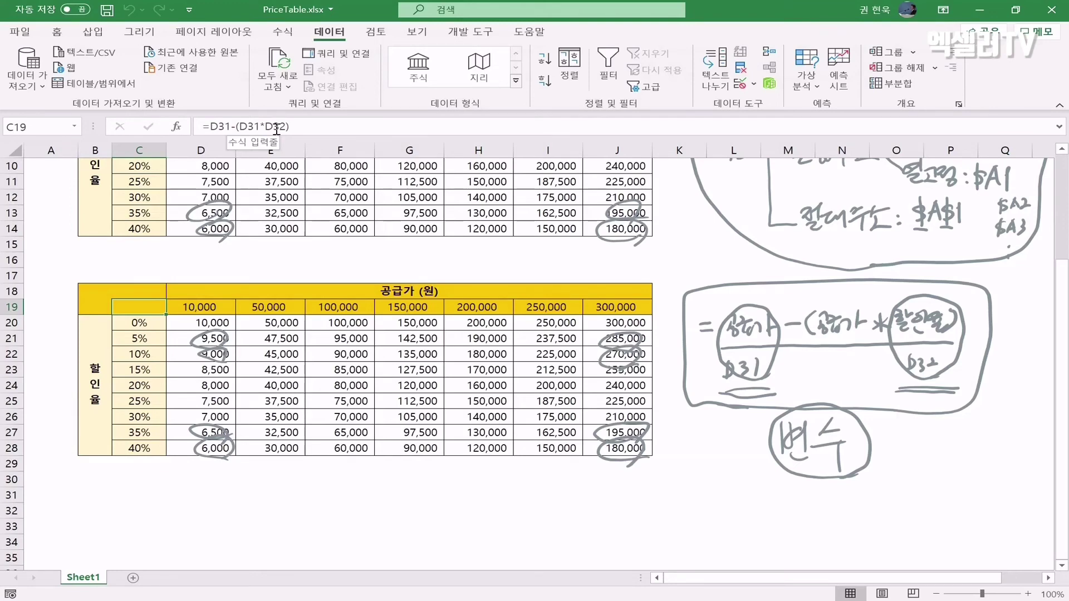
- Fill cells E32 and H34 with the gold standard colour
left_click(275, 510)
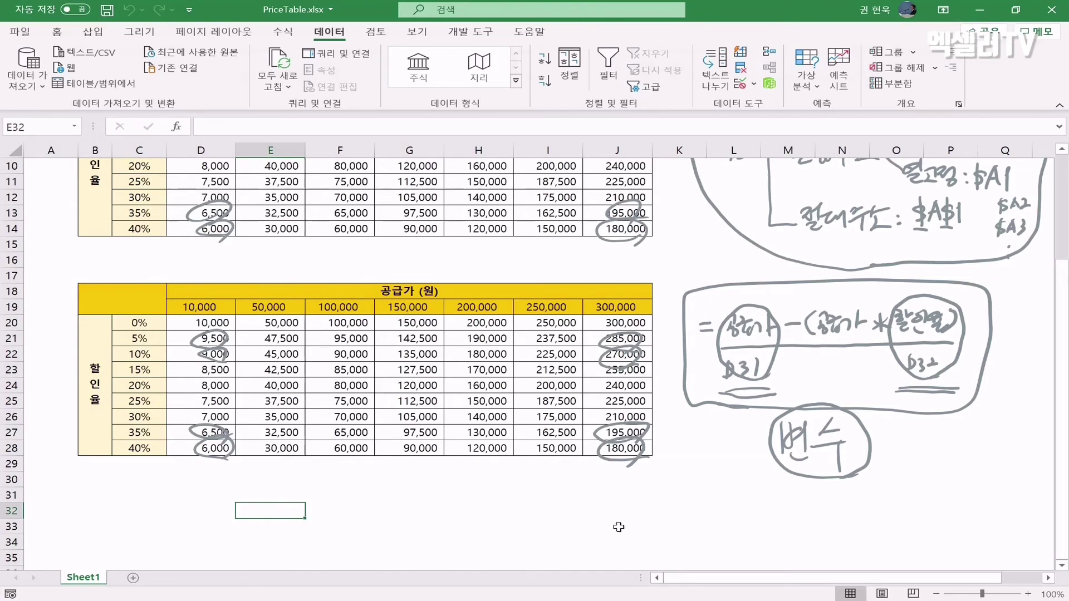
left_click(478, 538, "ctrl")
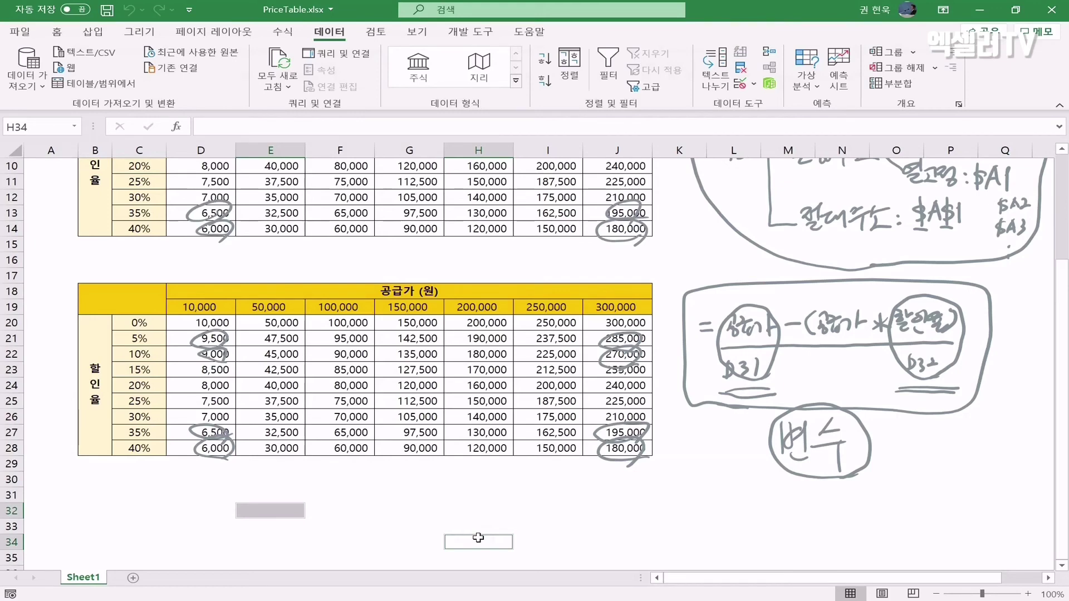
key("ctrl+1")
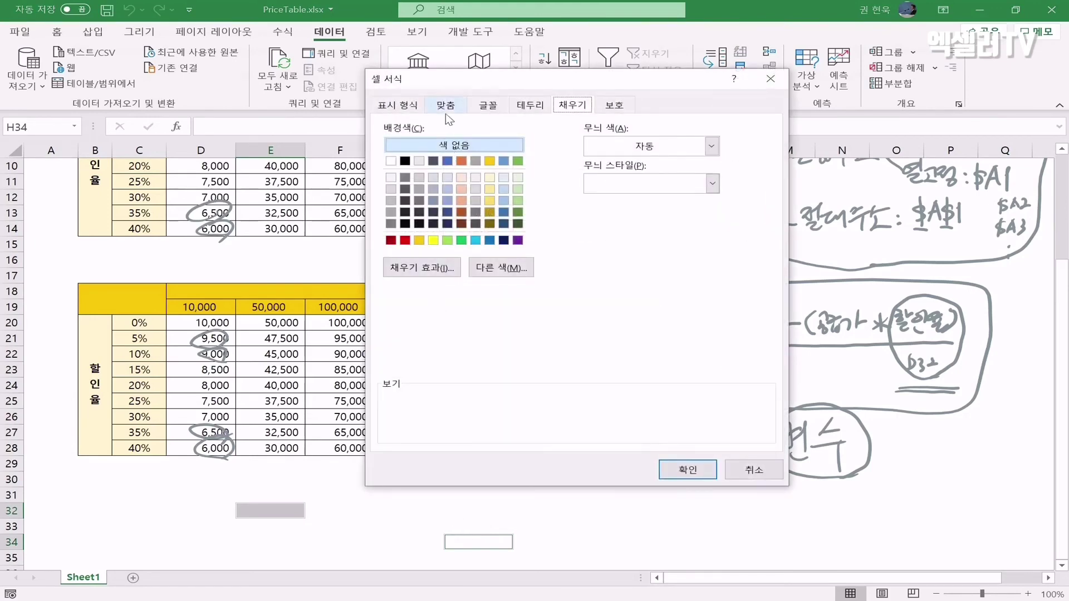
left_click(419, 240)
left_click(679, 474)
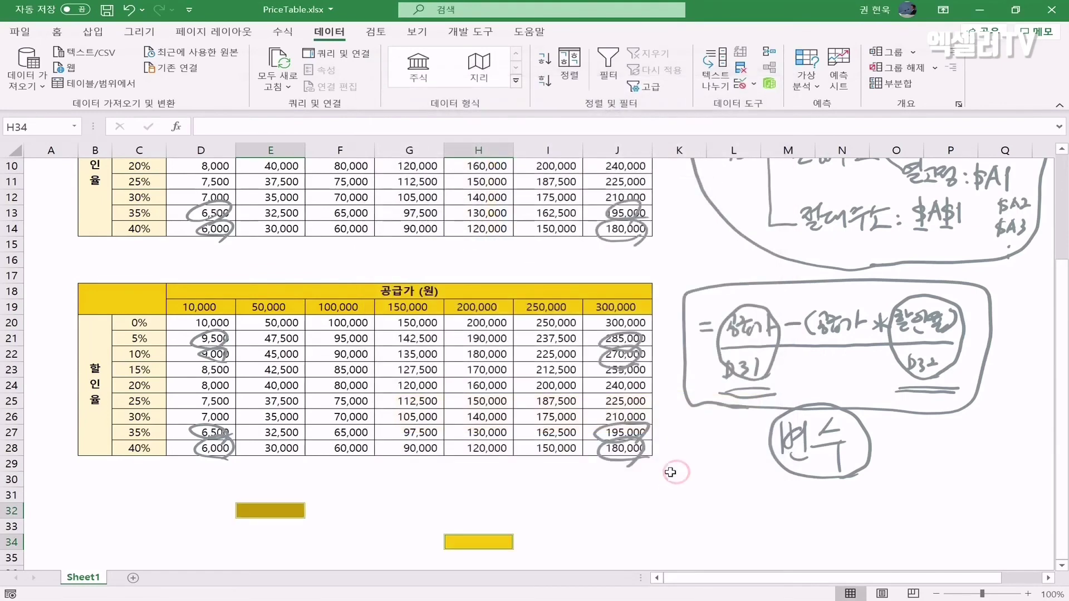
- Change the formula in C19 to =E32-(E32*H34), pointing its references at the two gold cells
left_click(274, 510)
left_click(143, 306)
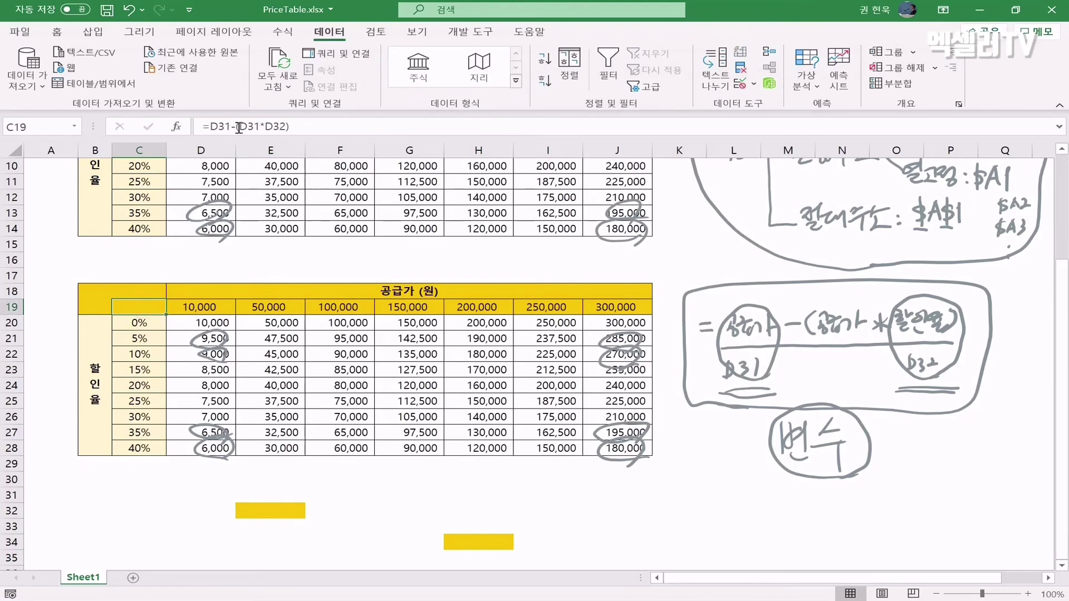
left_click(213, 127)
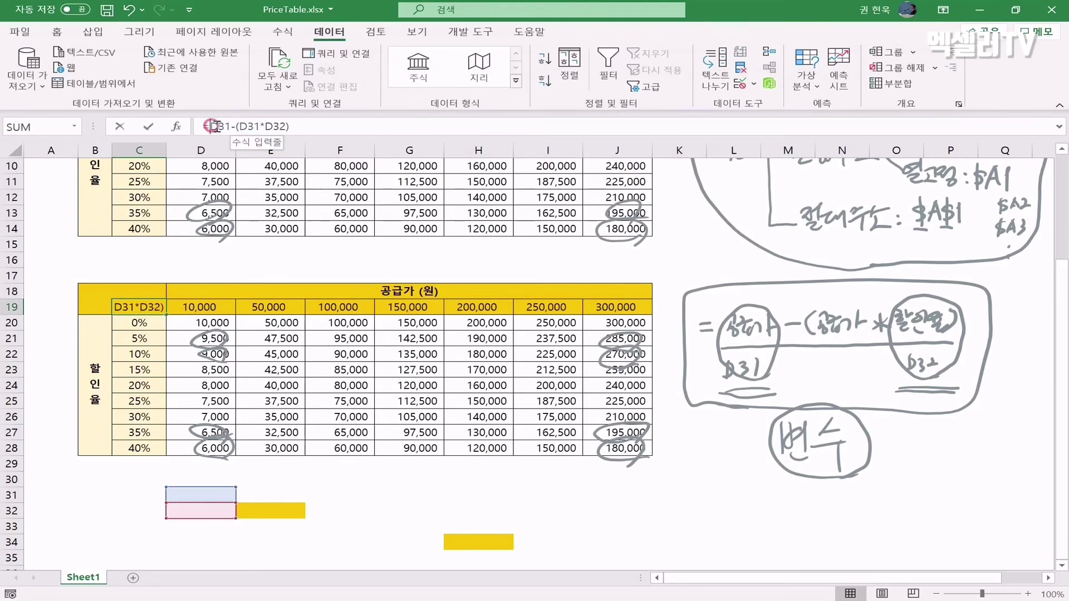
left_click_drag(213, 127, 228, 128)
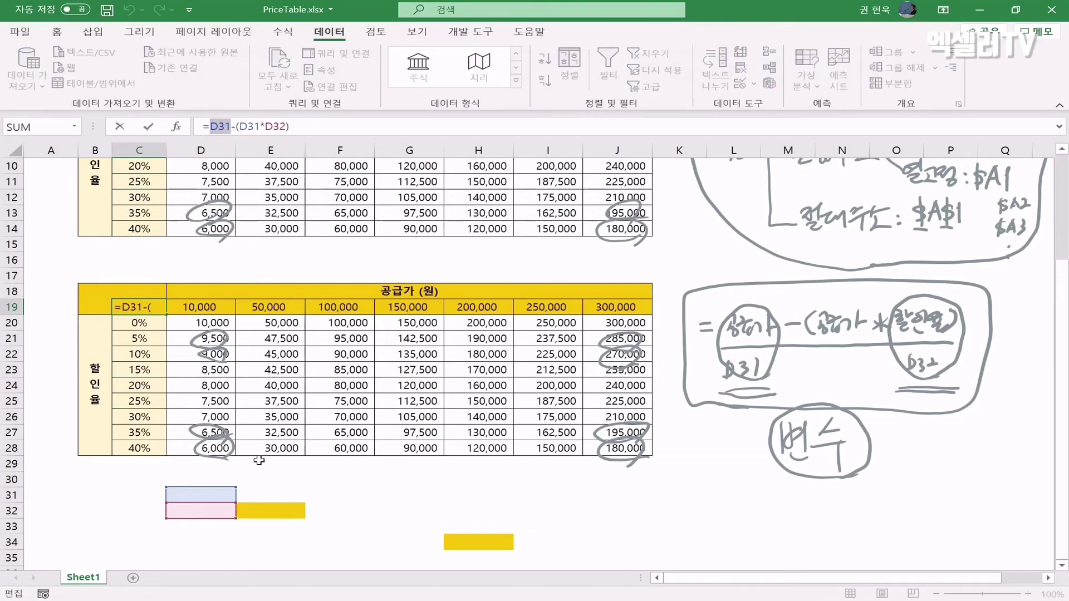
left_click(262, 511)
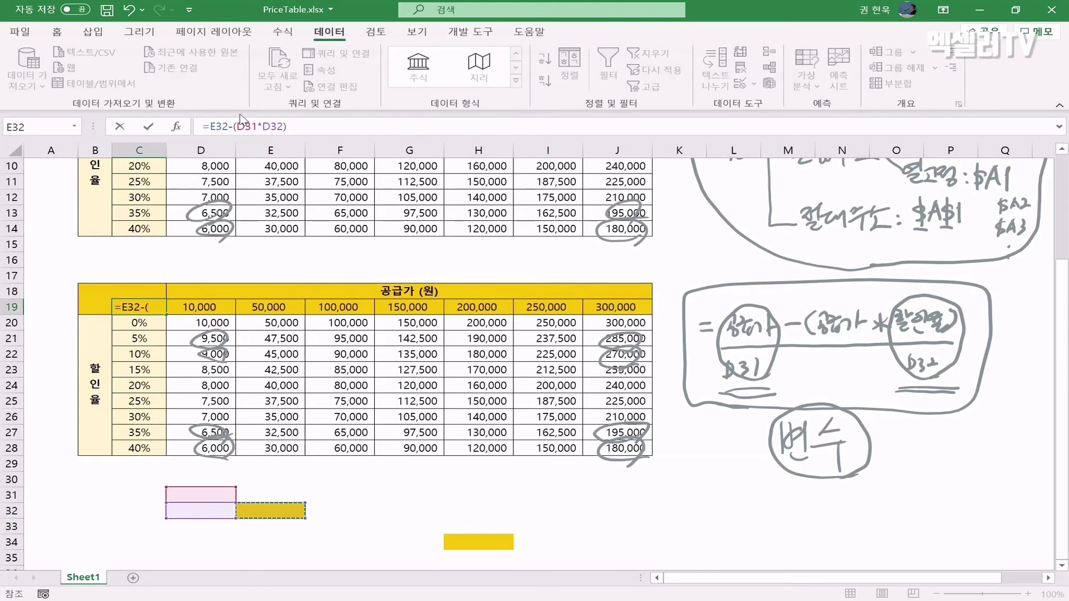
left_click(252, 127)
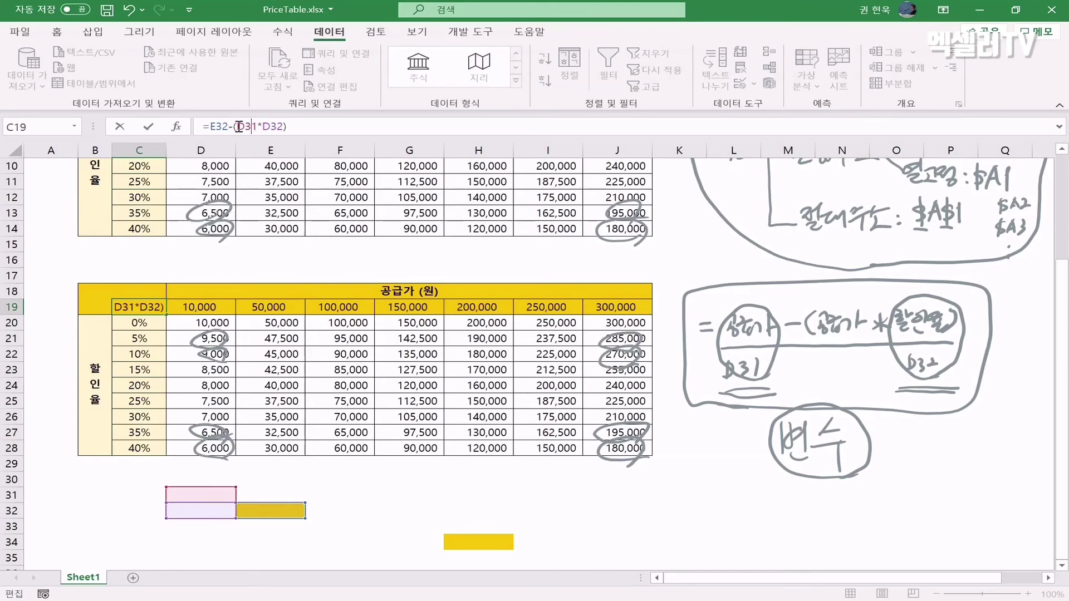
left_click_drag(237, 127, 257, 125)
left_click(270, 510)
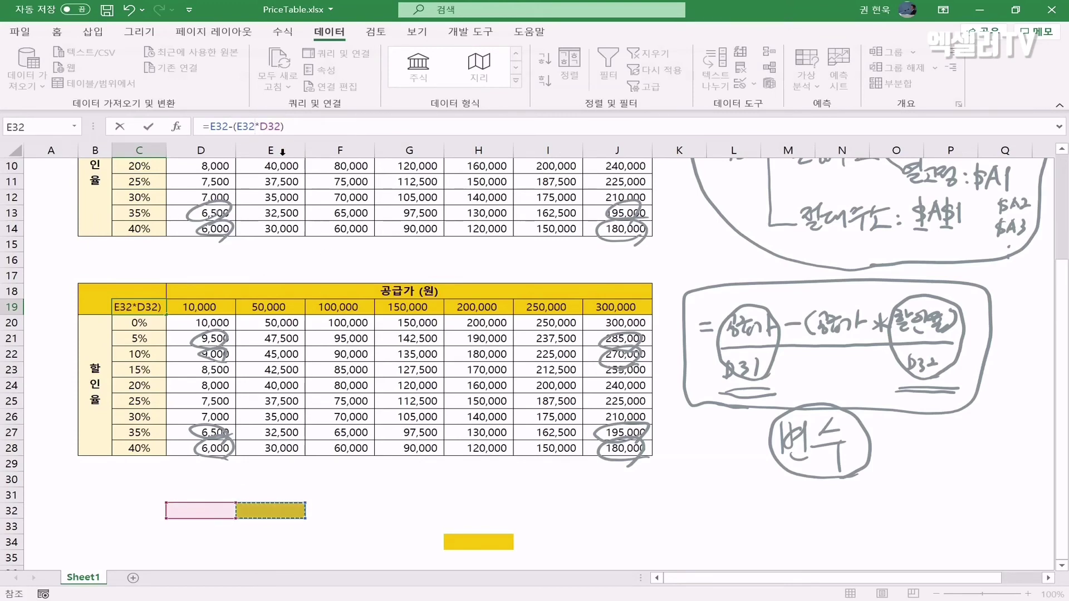
left_click_drag(260, 127, 280, 127)
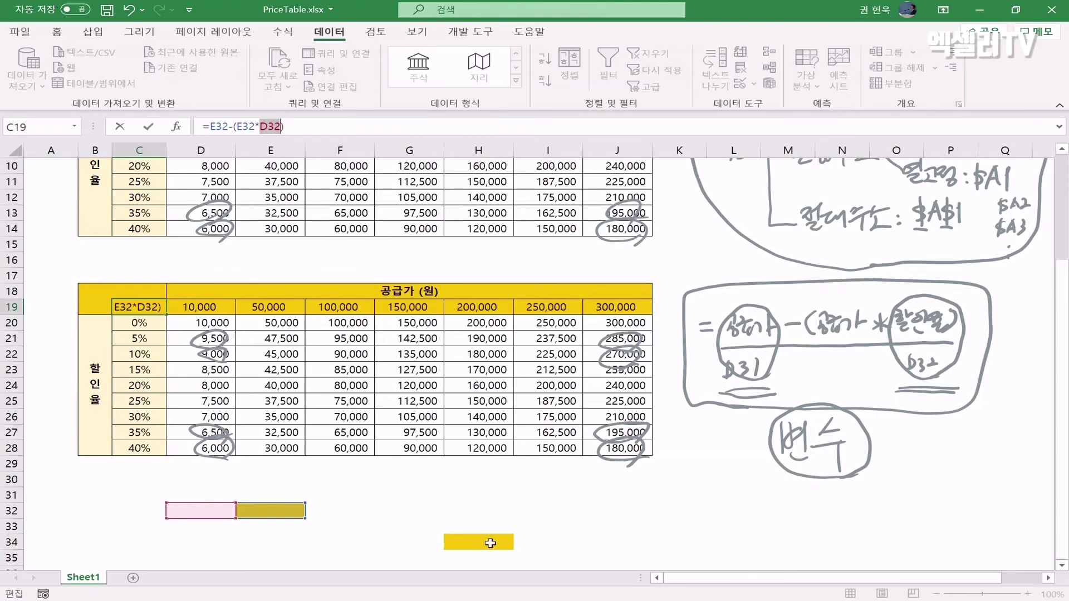
left_click(489, 538)
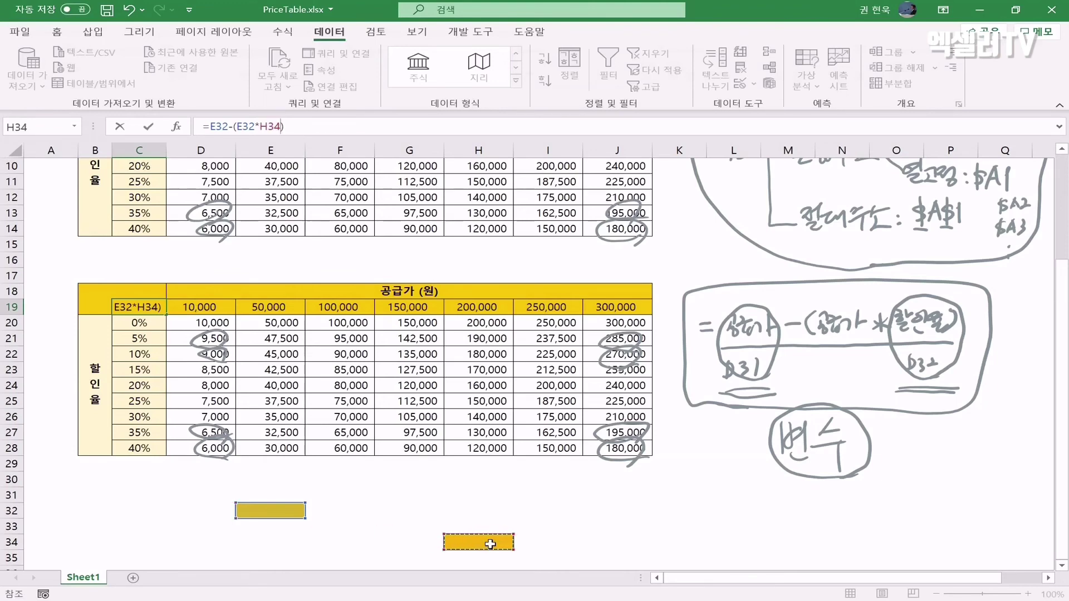
key("Return")
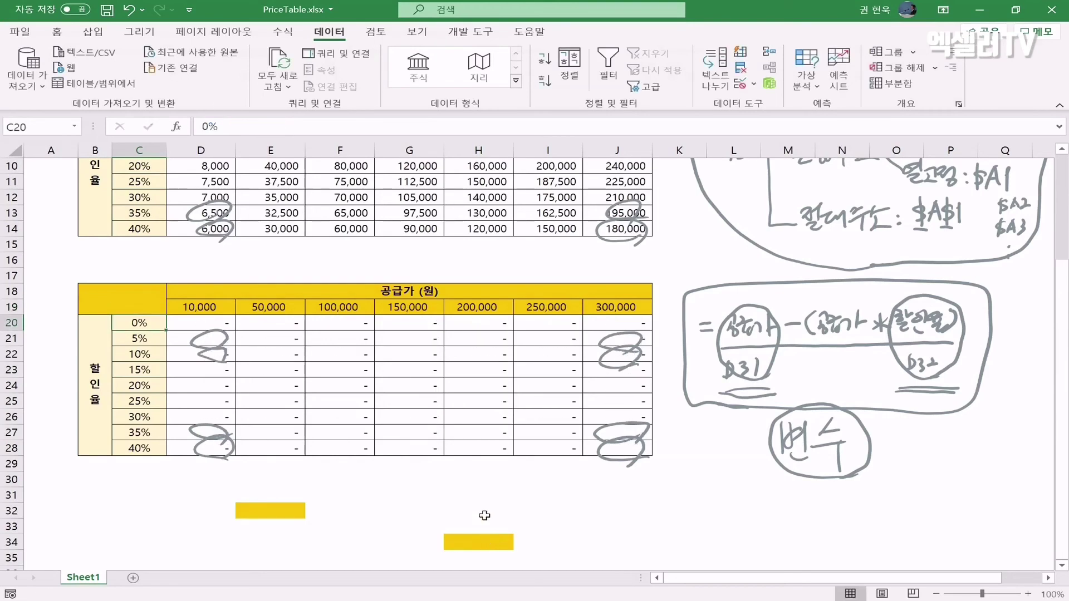
- Clear the results in D20:J28 and rebuild the what-if data table on C19:J28 with row input cell E32 and column input cell H34
left_click_drag(202, 326, 607, 452)
key("Delete")
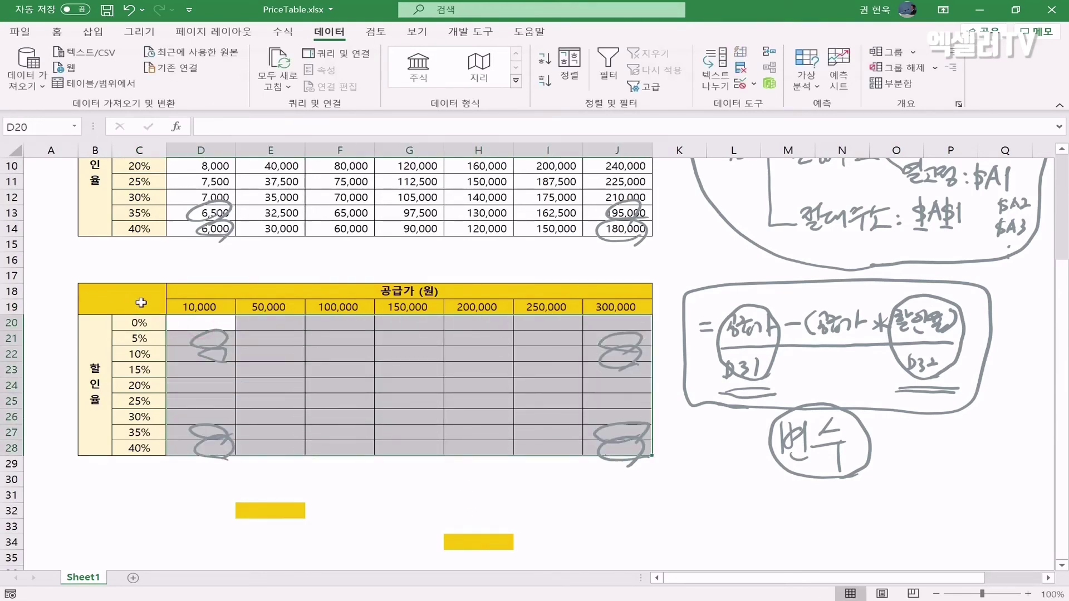
left_click_drag(143, 310, 606, 451)
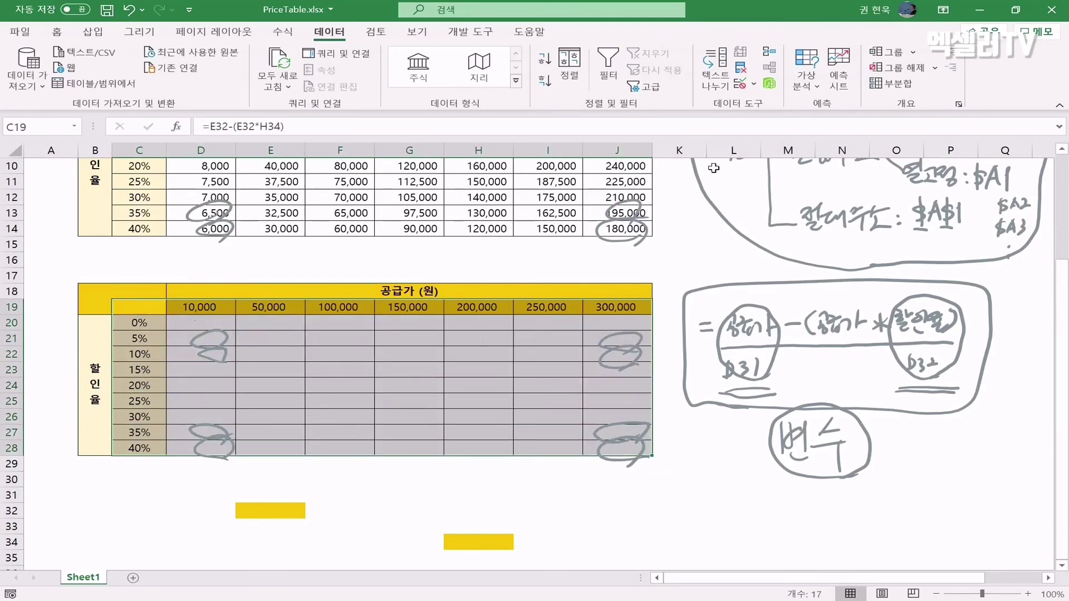
left_click(806, 81)
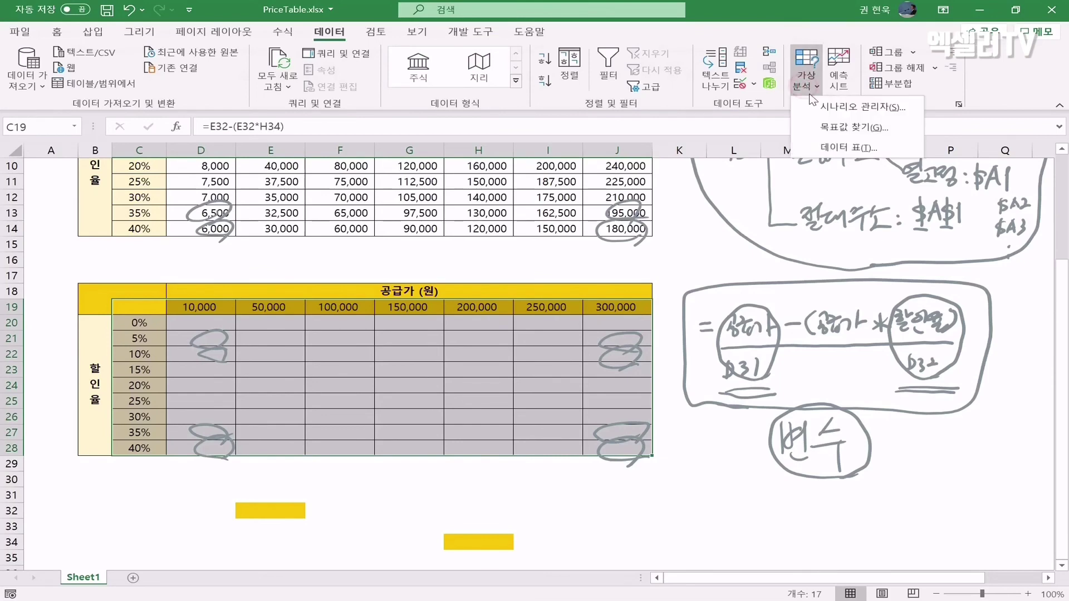
left_click(856, 148)
left_click(595, 262)
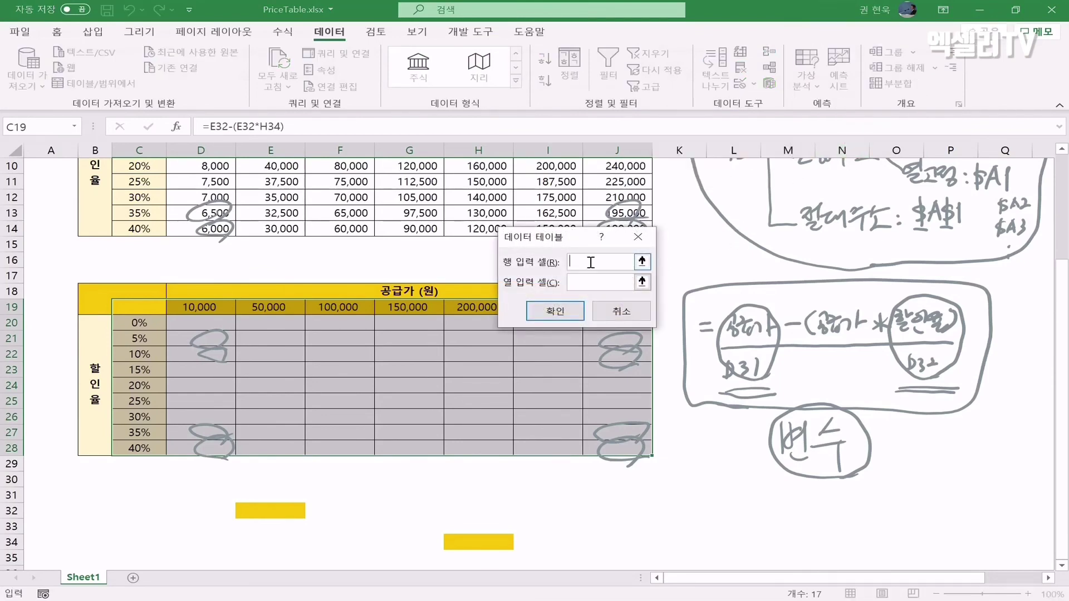
left_click(272, 515)
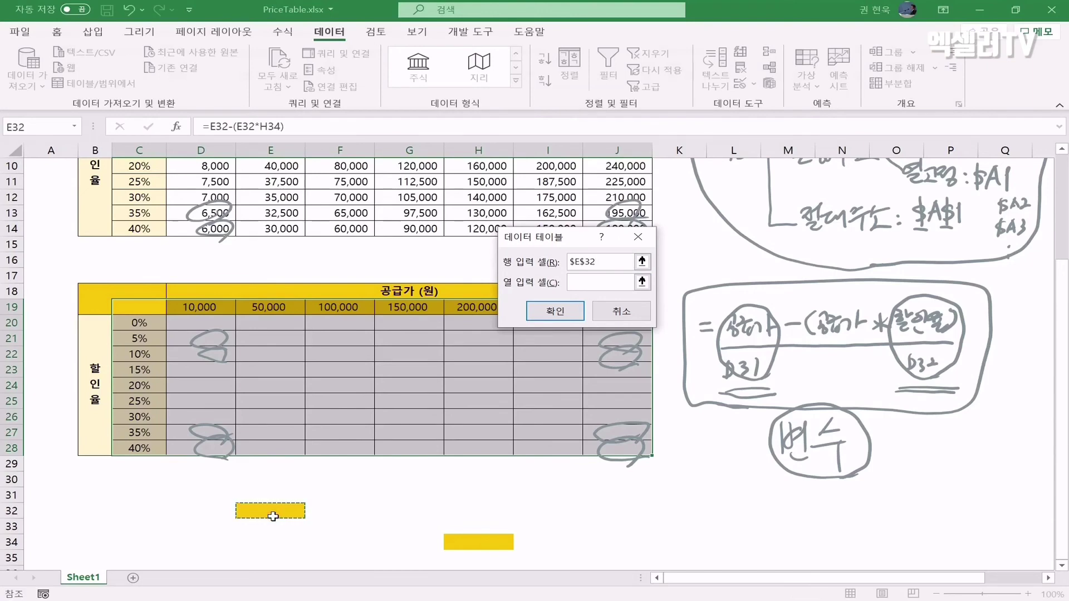
left_click(585, 282)
left_click(472, 541)
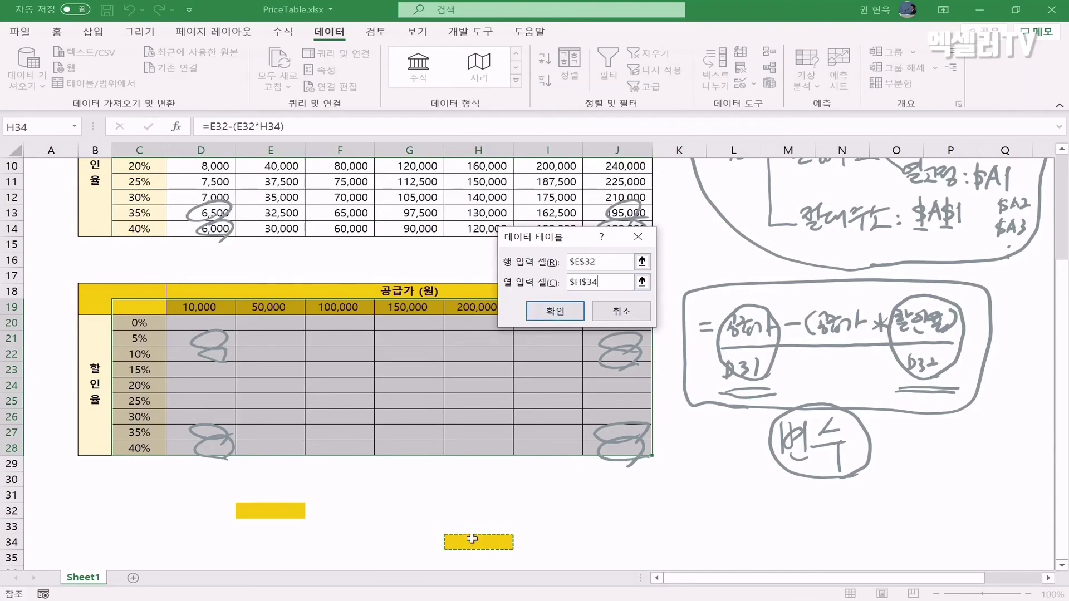
left_click(568, 312)
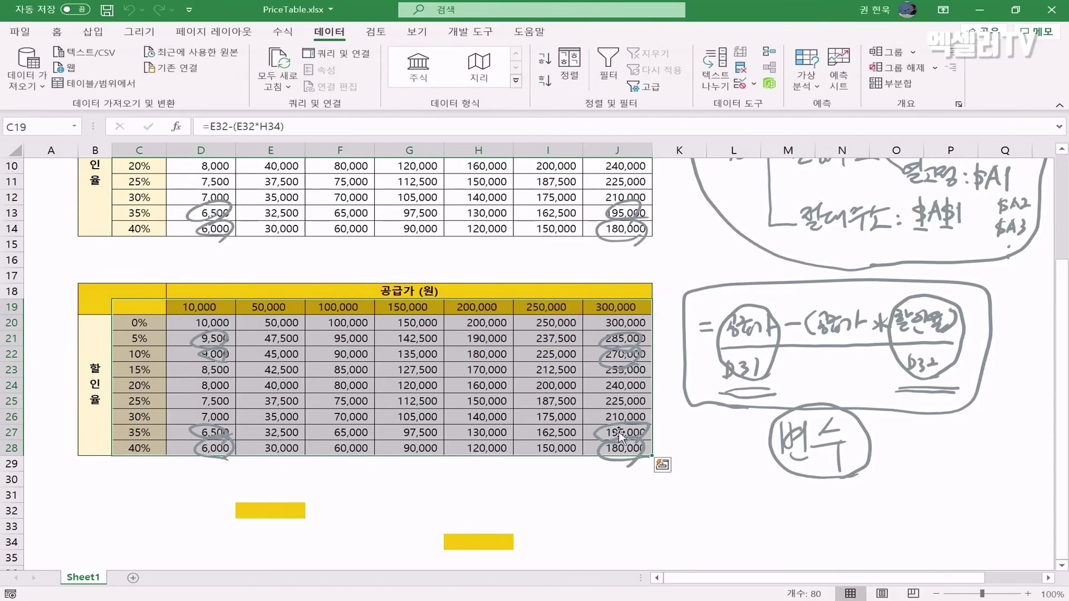
- Review the lower price table against the upper one, and check the formula in C19 and its gold input cells
scroll(604, 423, "up", 1)
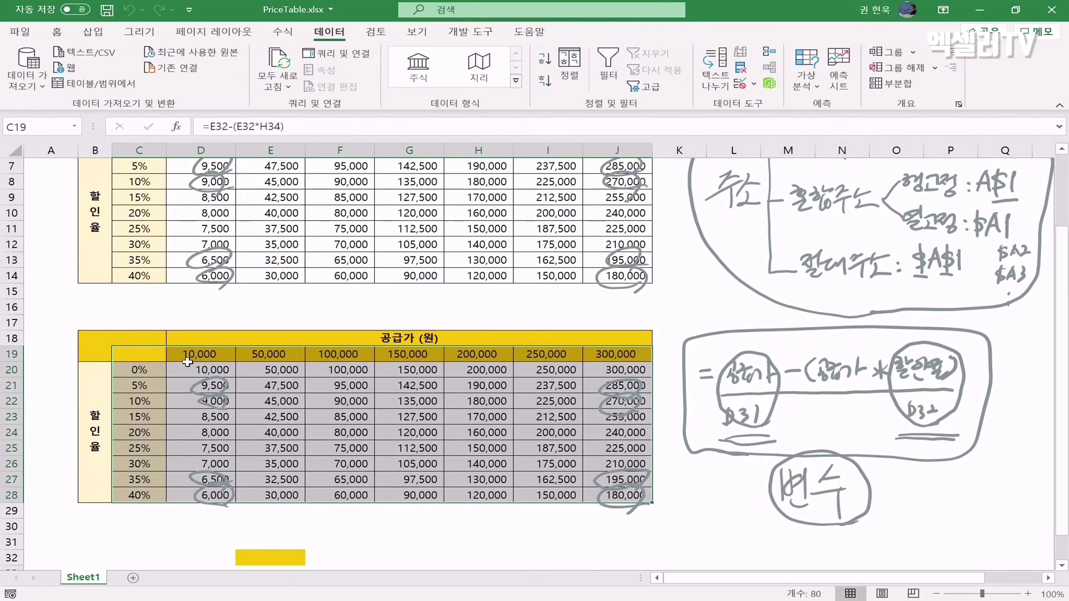
left_click(146, 354)
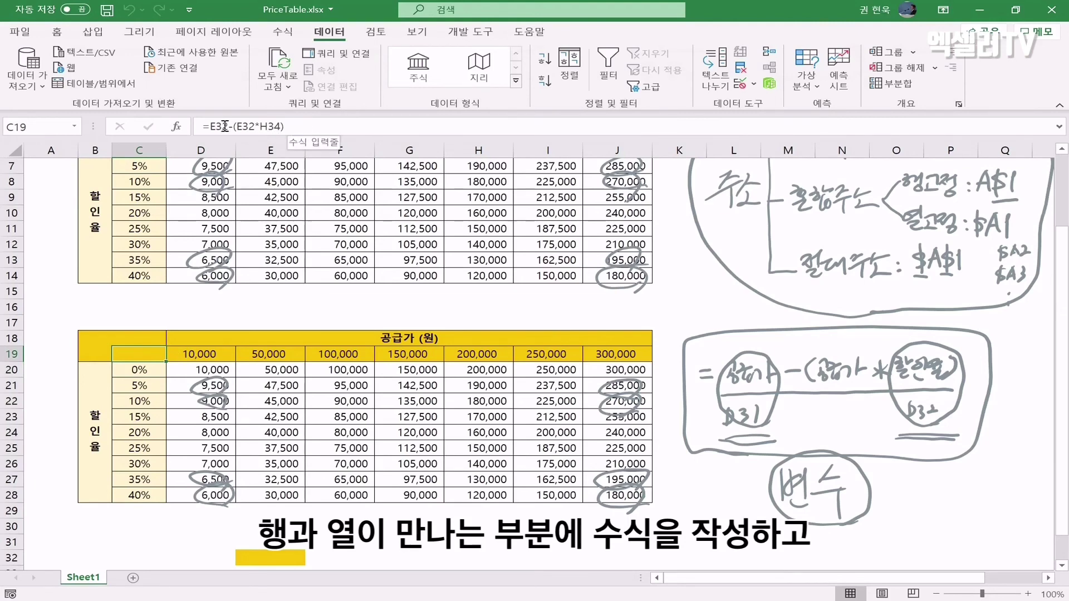
scroll(318, 362, "down", 1)
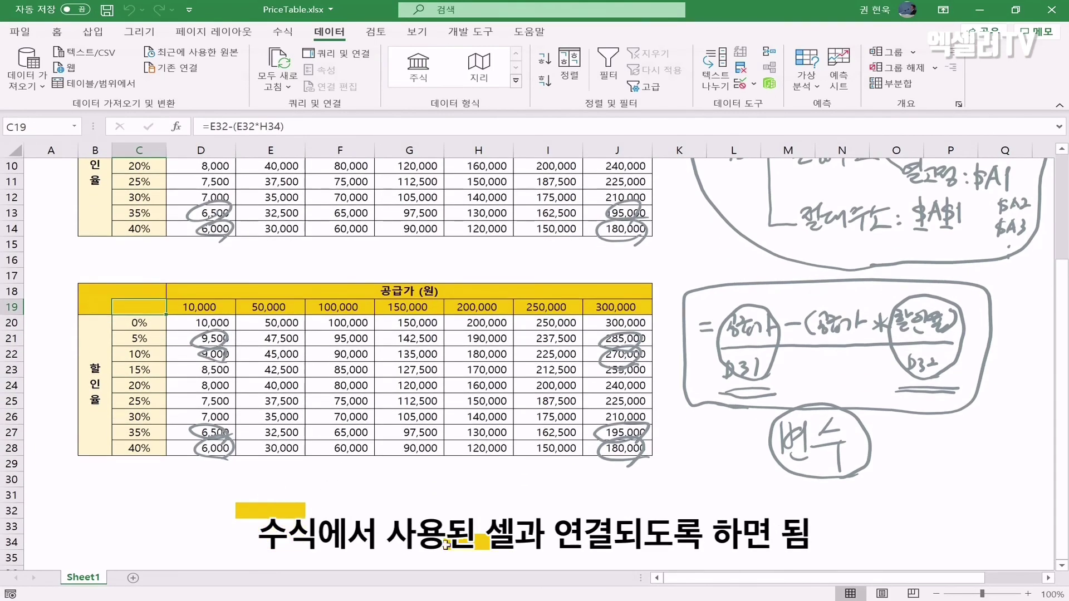